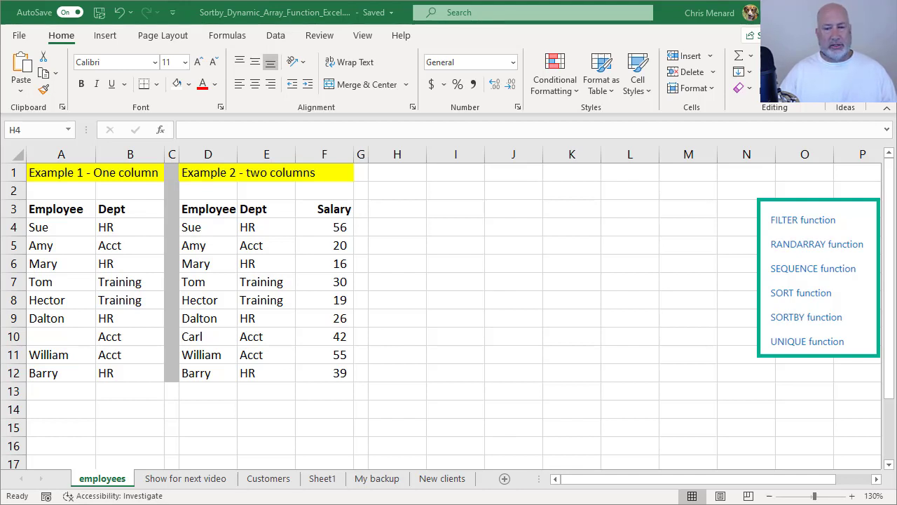
Step: Enter =SORTBY(A4:B12,B4:B12,1) in H4 to list employees by department, ascending
{"action": "left_click", "coordinate": [394, 226]}
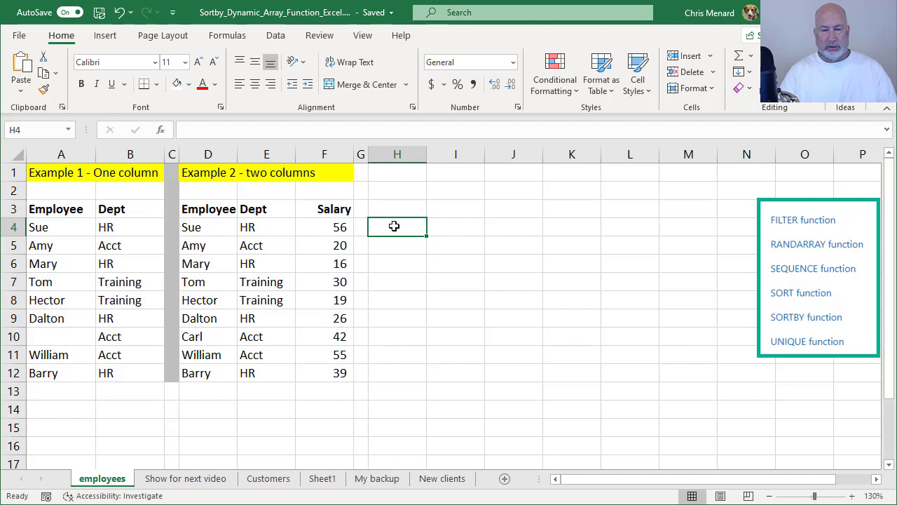
{"action": "type", "text": "="}
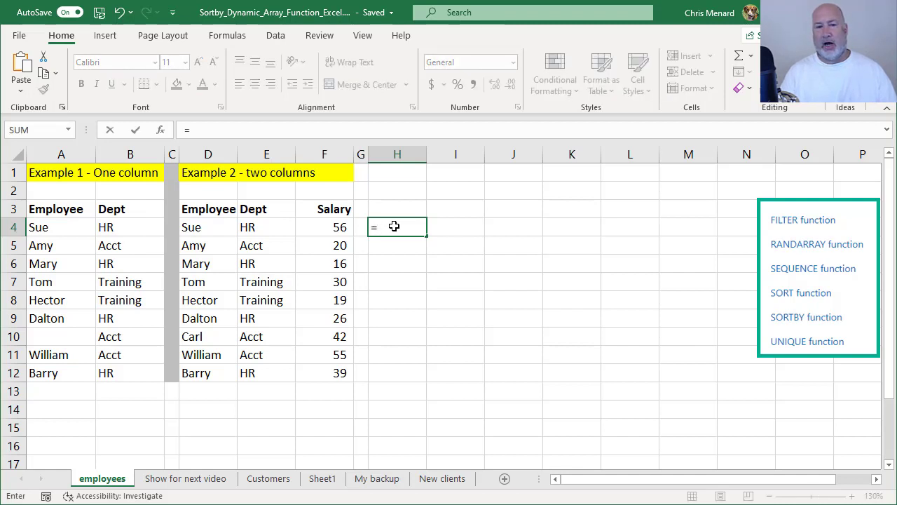
{"action": "type", "text": "sor"}
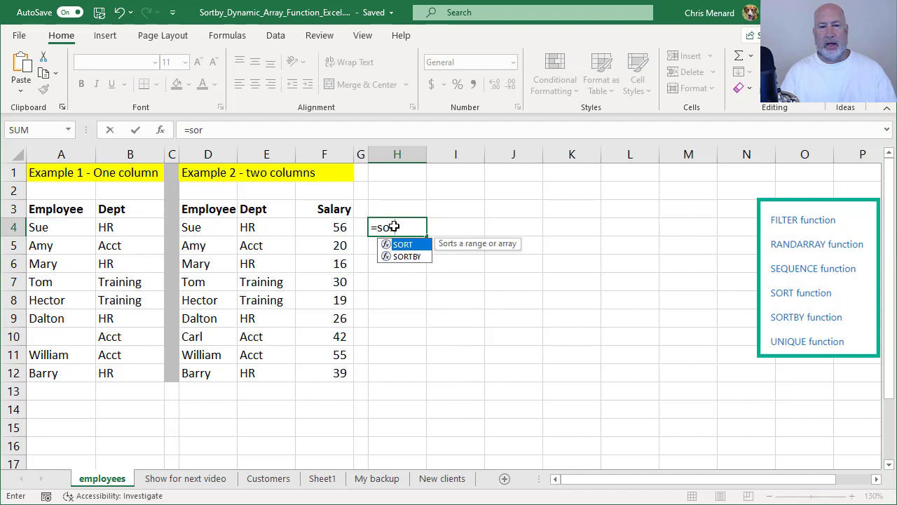
{"action": "type", "text": "tby"}
{"action": "key", "text": "Tab"}
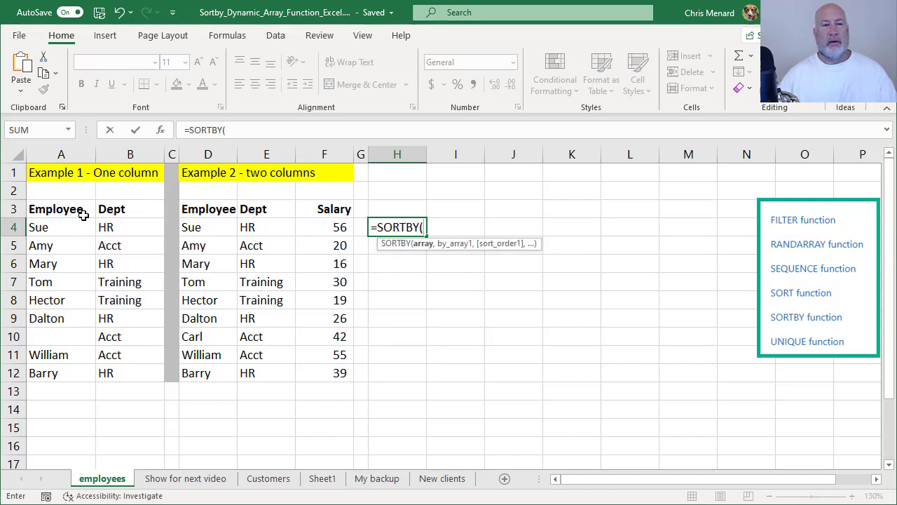
{"action": "left_click", "coordinate": [73, 230]}
{"action": "left_click_drag", "start_coordinate": [80, 243], "coordinate": [104, 364]}
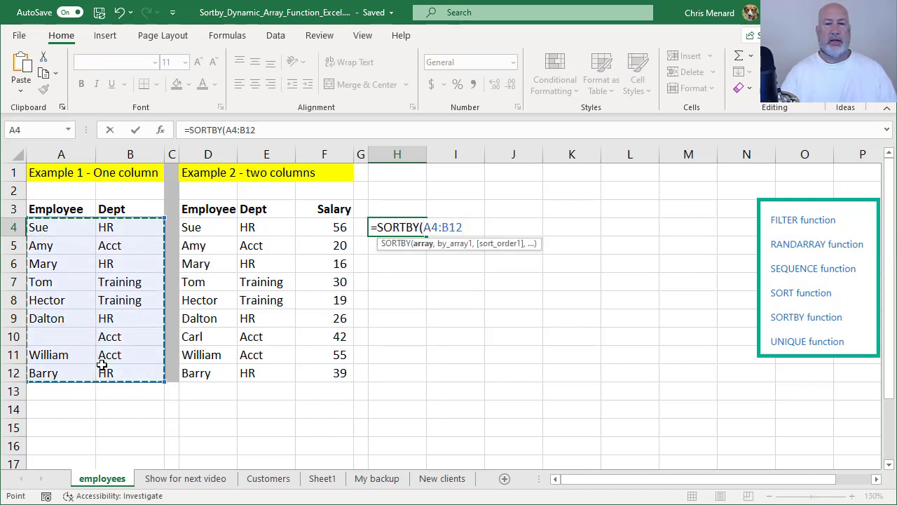
{"action": "type", "text": ","}
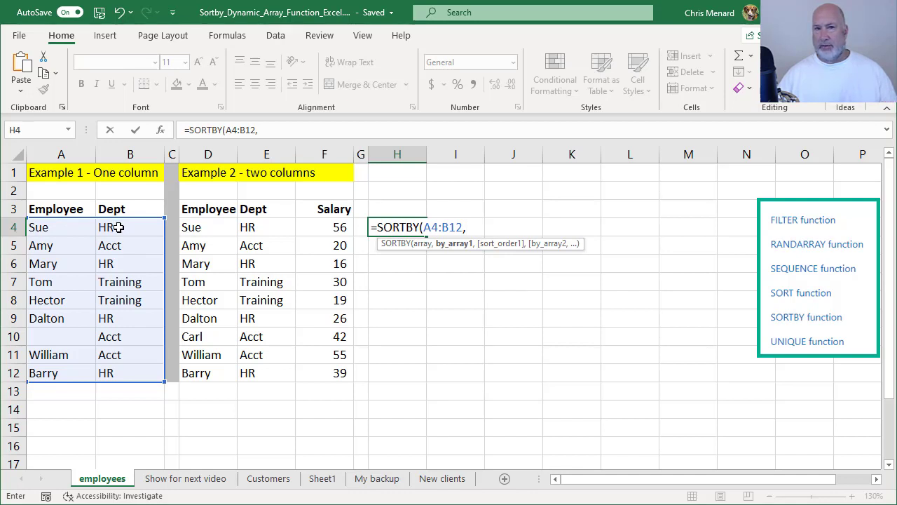
{"action": "left_click_drag", "start_coordinate": [119, 227], "coordinate": [131, 368]}
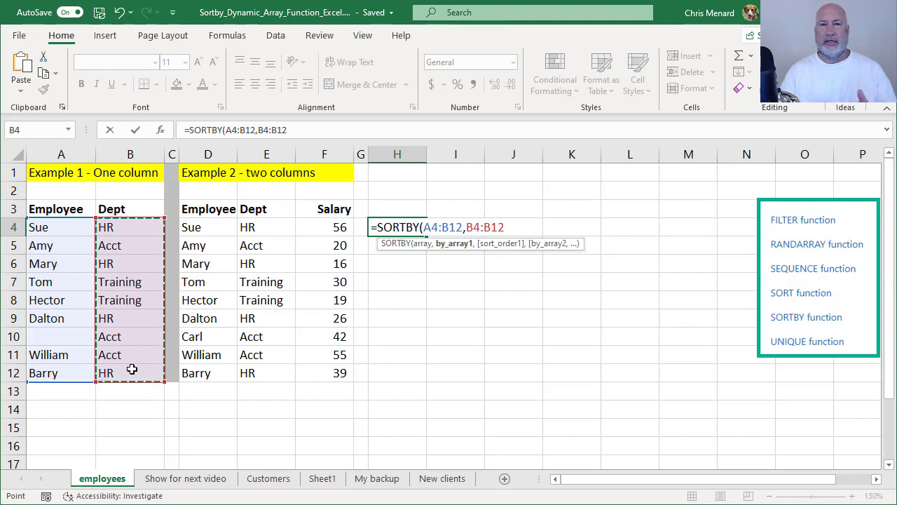
{"action": "type", "text": ",1"}
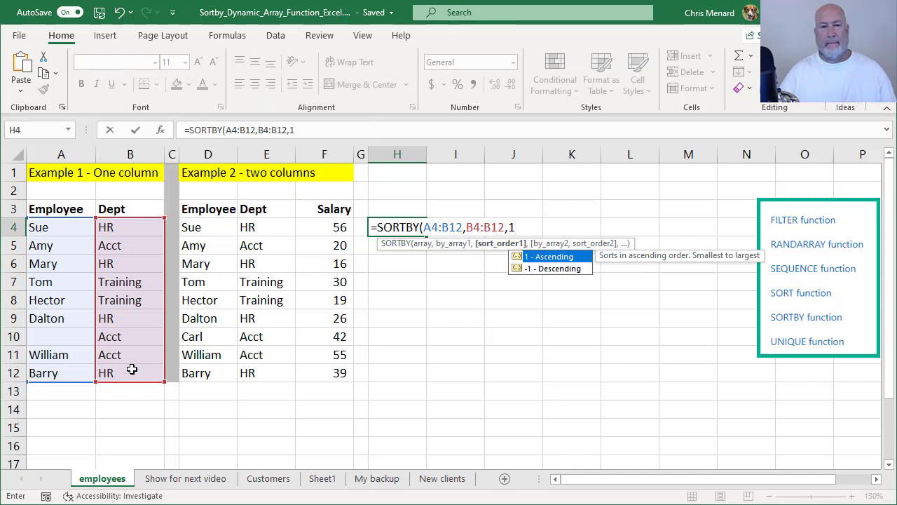
{"action": "key", "text": "Return"}
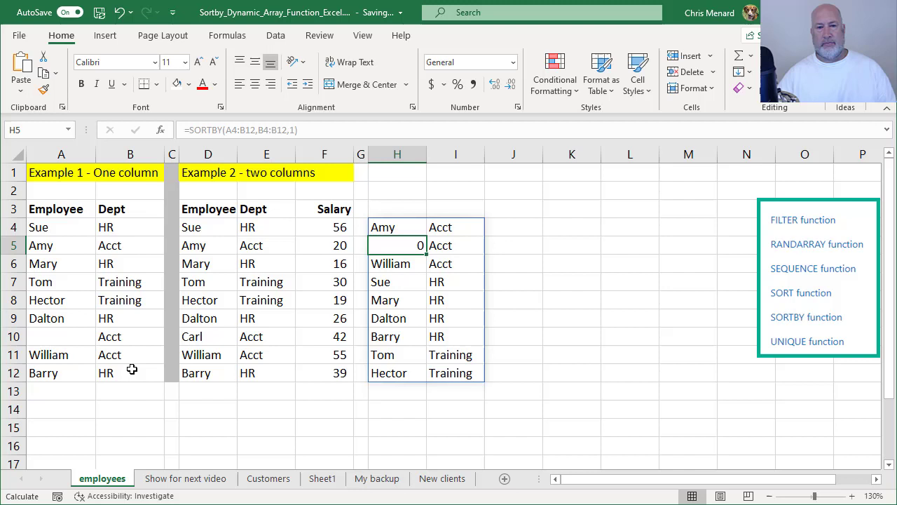
Step: Enter Carl as the missing employee name in A10
{"action": "left_click", "coordinate": [133, 335]}
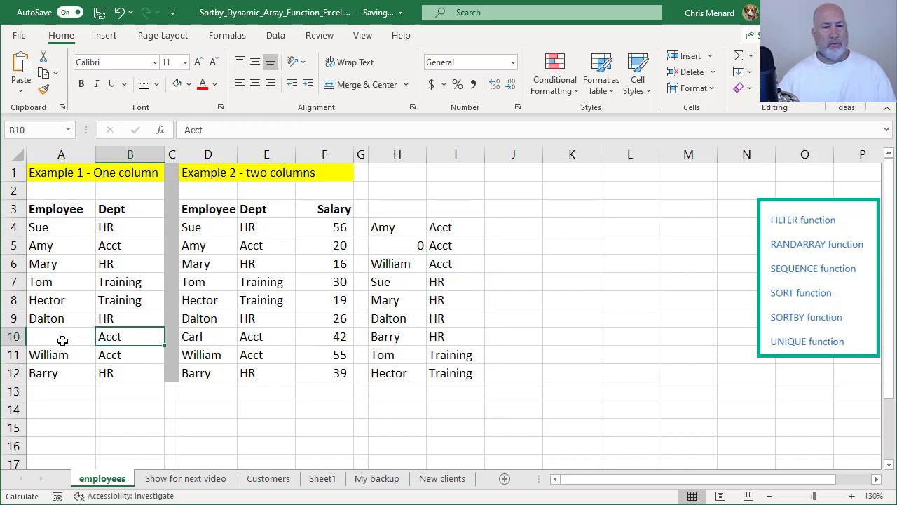
{"action": "left_click", "coordinate": [61, 340]}
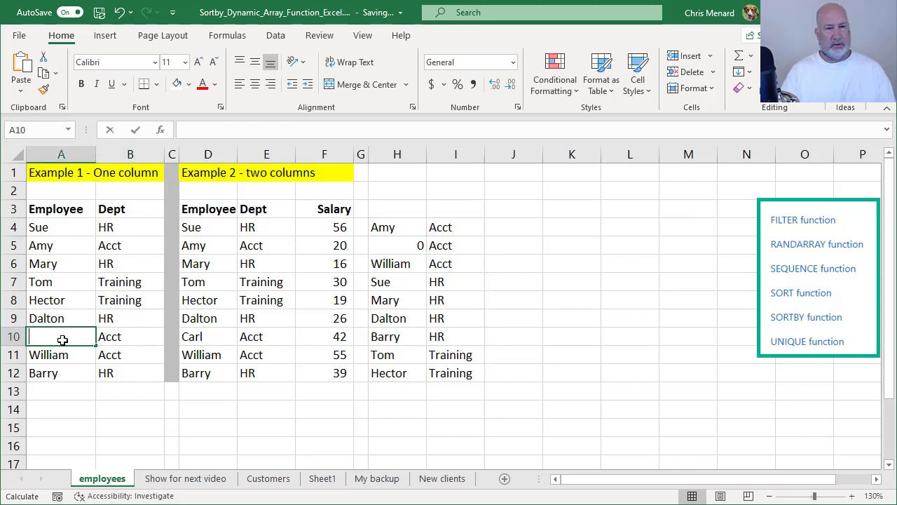
{"action": "type", "text": "Carl"}
{"action": "key", "text": "Return"}
{"action": "left_click", "coordinate": [62, 339]}
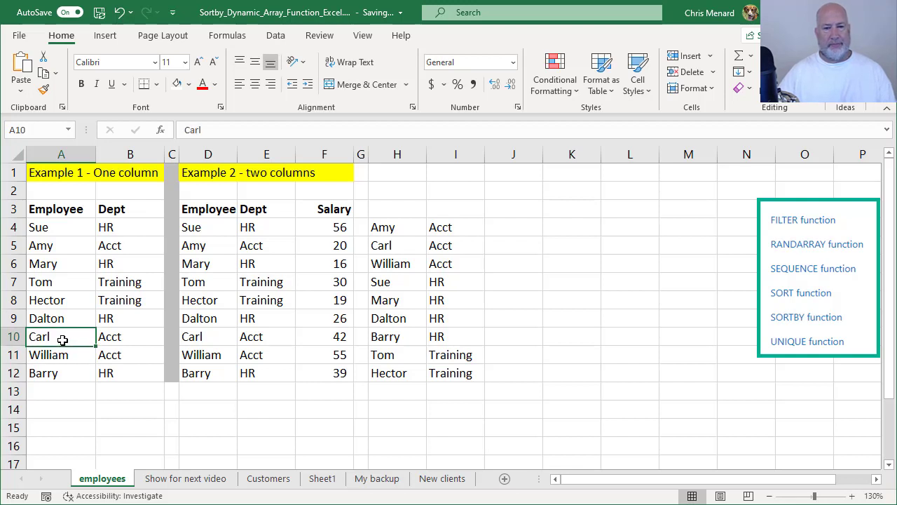
Step: Inspect the H4 SORTBY formula and its spilled results, undoing and redoing it
{"action": "left_click", "coordinate": [421, 230]}
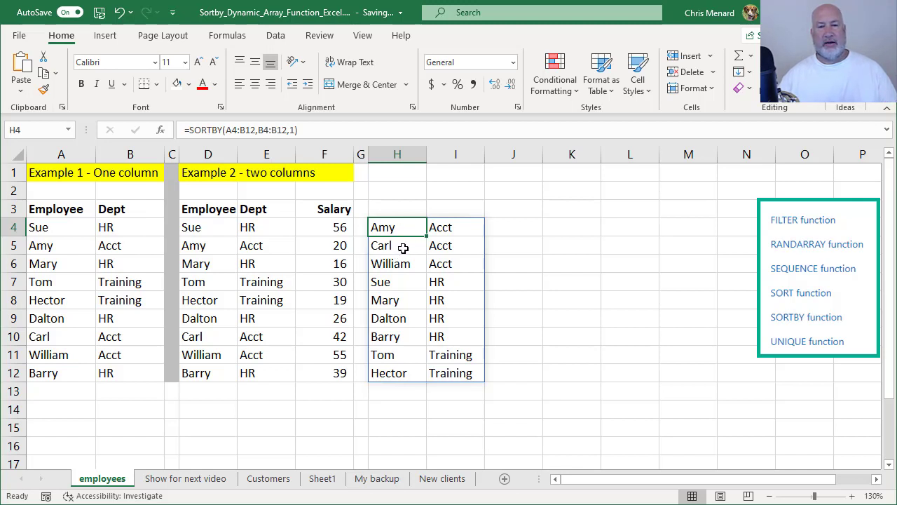
{"action": "left_click", "coordinate": [403, 248]}
{"action": "left_click", "coordinate": [403, 265]}
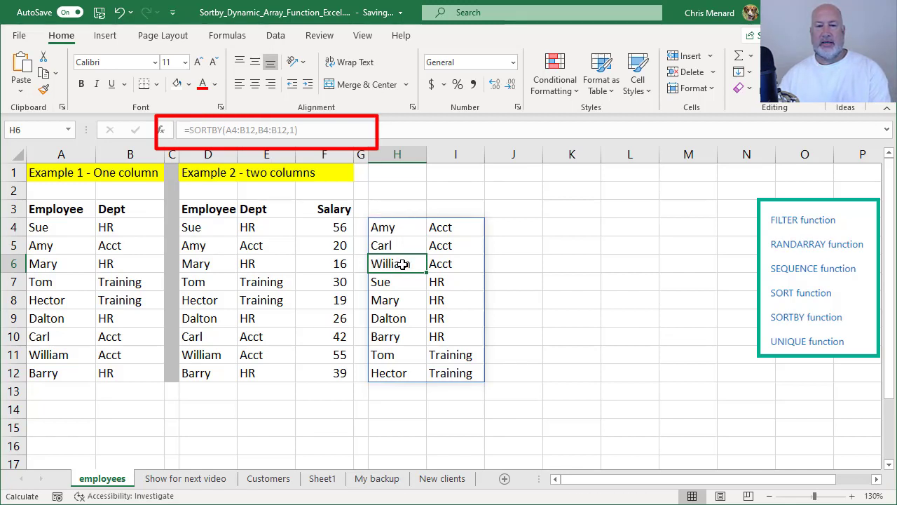
{"action": "left_click", "coordinate": [405, 229]}
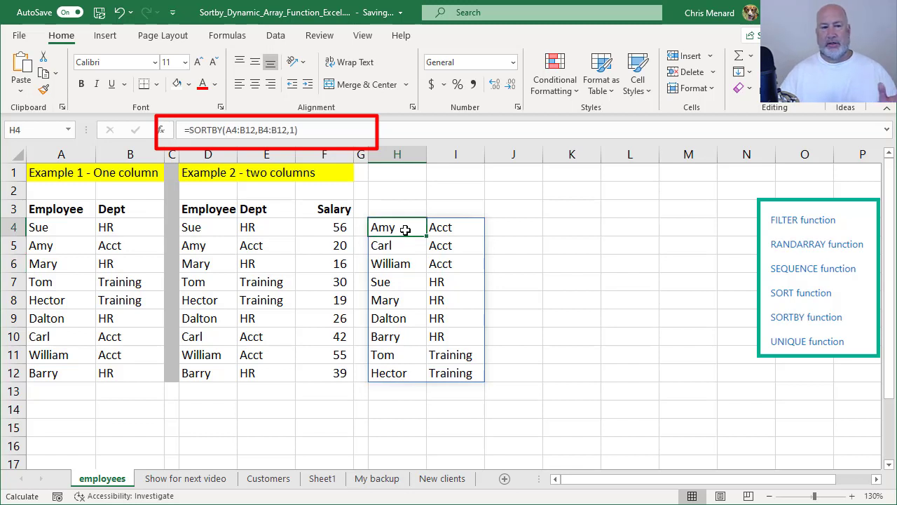
{"action": "key", "text": "ctrl+z"}
{"action": "key", "text": "ctrl+y"}
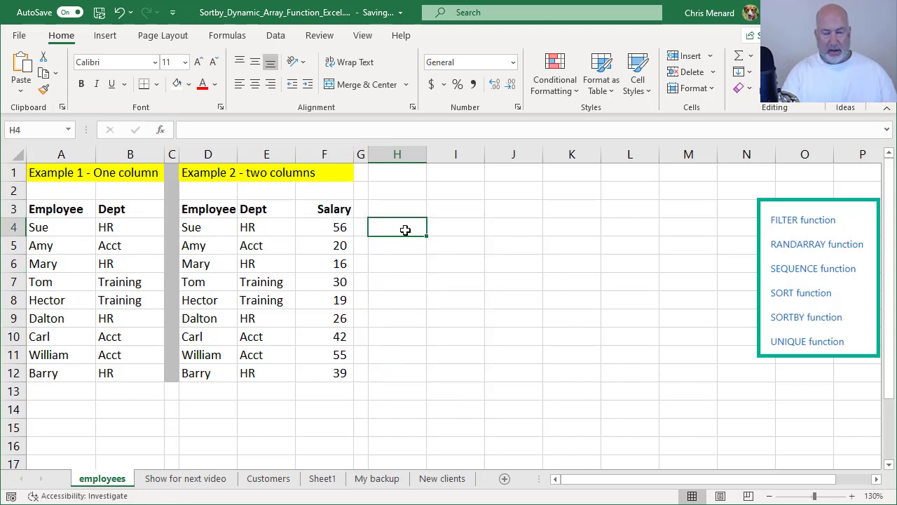
{"action": "left_click", "coordinate": [512, 224]}
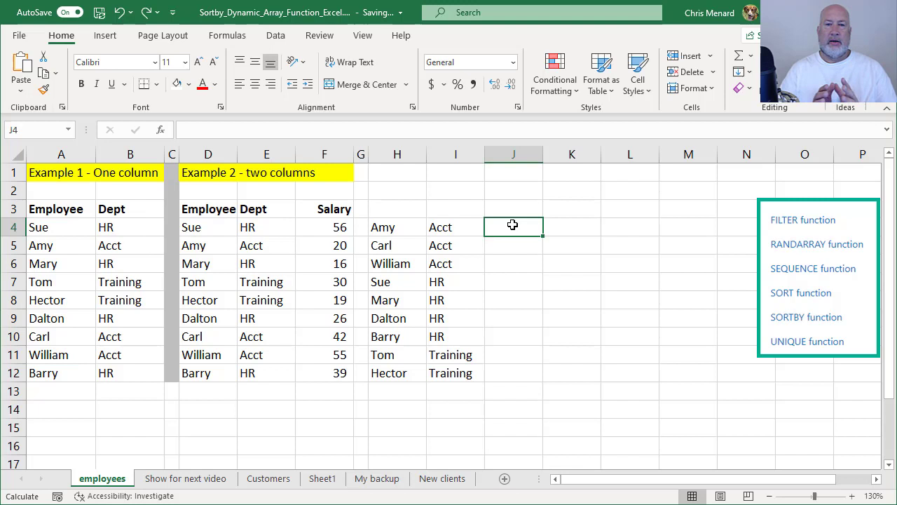
Step: Enter =SORT(A4:B12) in J4 to list employees alphabetically by name
{"action": "type", "text": "="}
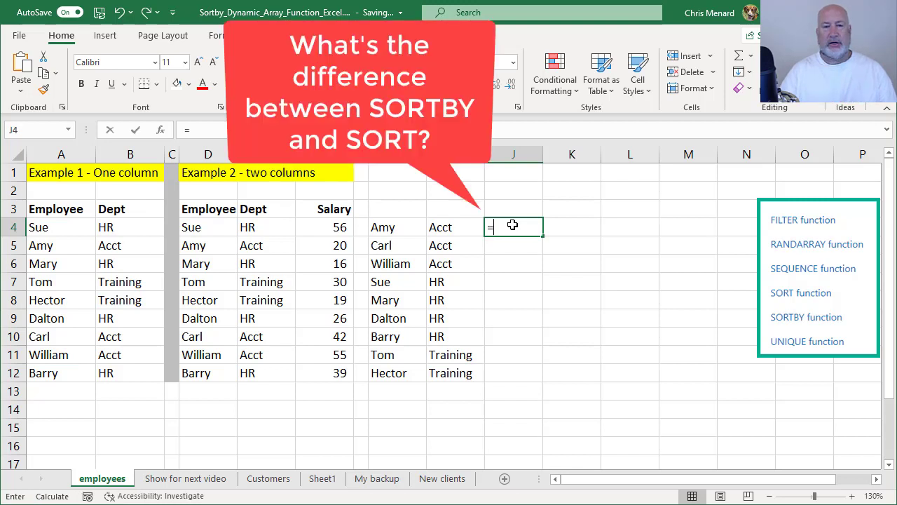
{"action": "type", "text": "sofr"}
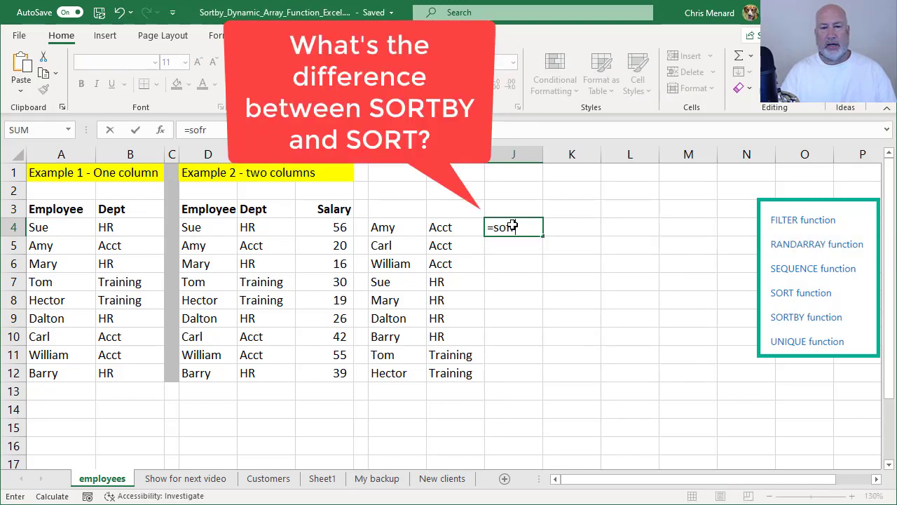
{"action": "key", "text": "BackSpace"}
{"action": "key", "text": "BackSpace"}
{"action": "type", "text": "rtb"}
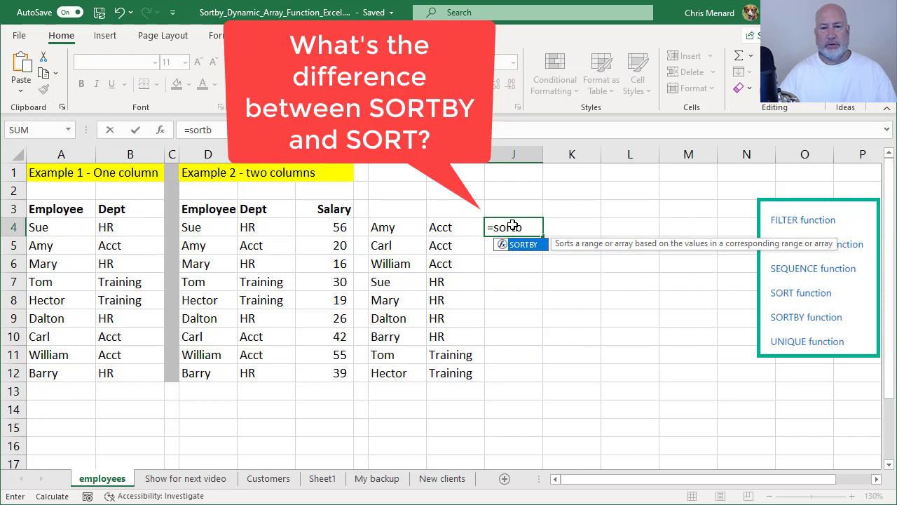
{"action": "key", "text": "BackSpace"}
{"action": "key", "text": "Tab"}
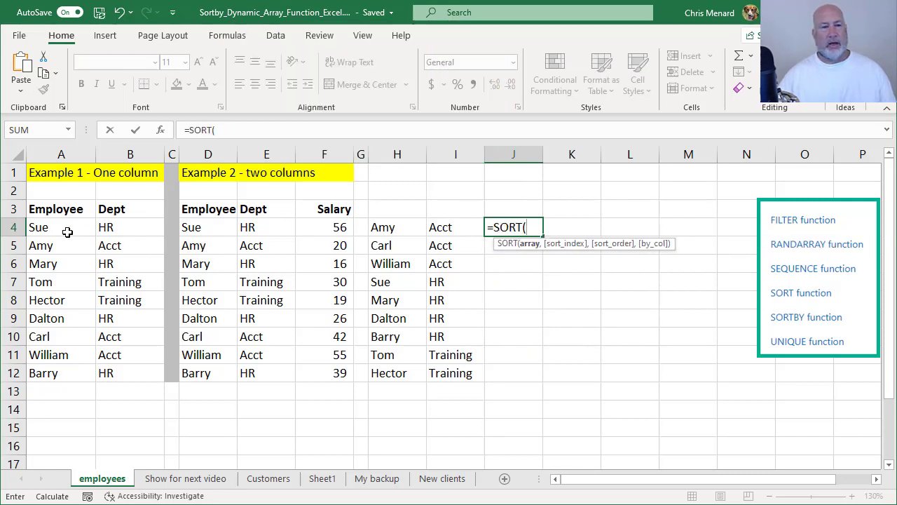
{"action": "left_click_drag", "start_coordinate": [67, 232], "coordinate": [110, 349]}
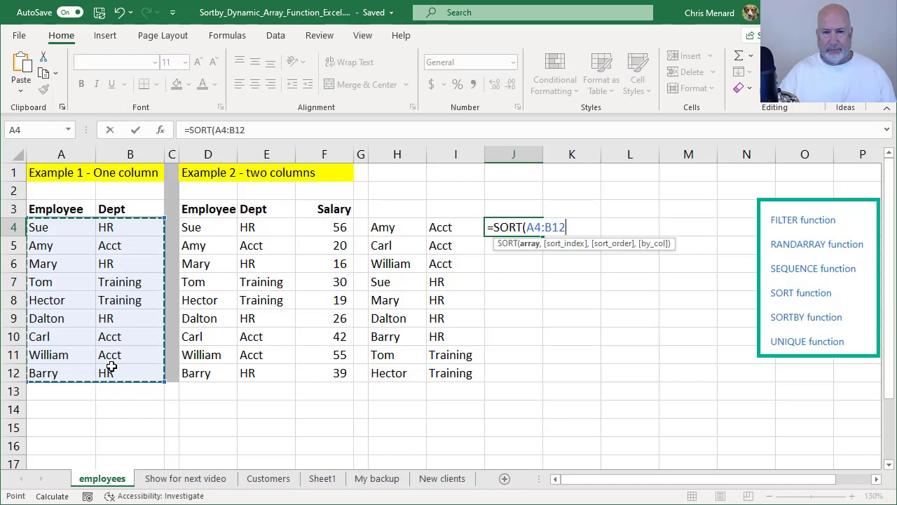
{"action": "key", "text": "Return"}
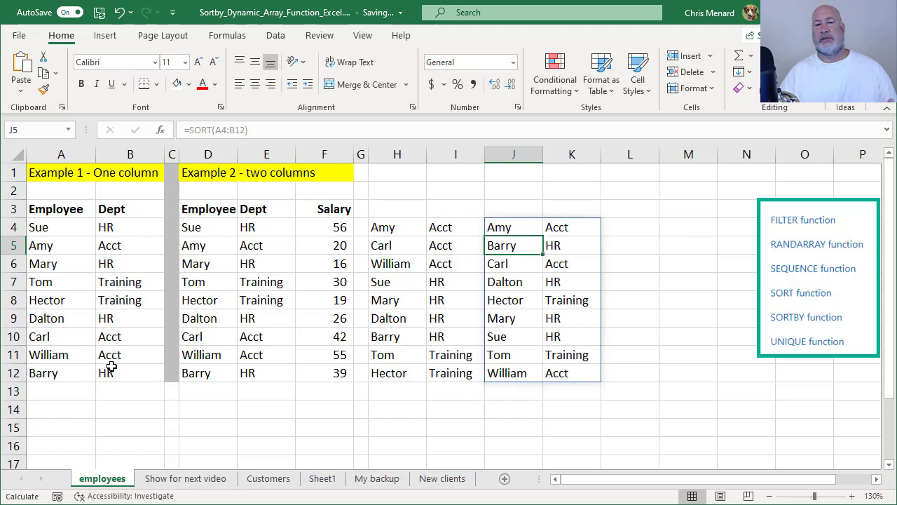
{"action": "key", "text": "Up"}
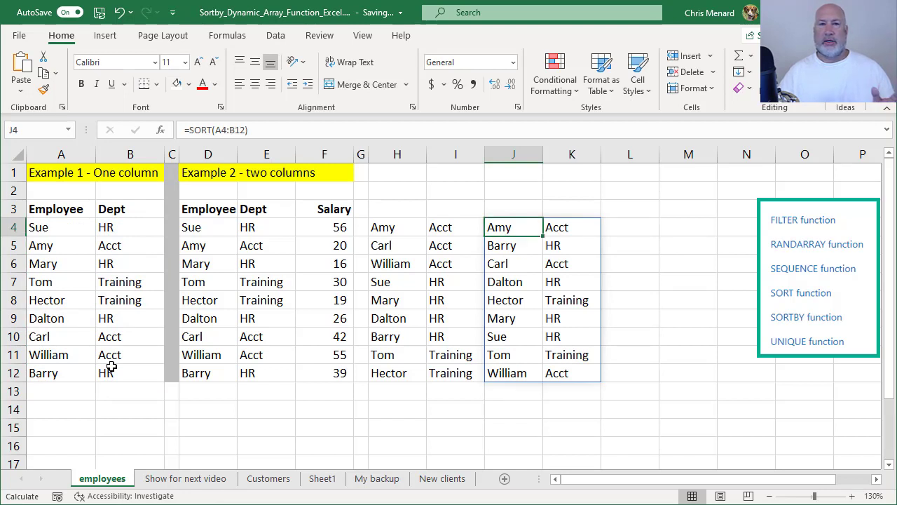
Step: Edit J4's formula to =SORT(A4:B12,2,1) so the list sorts by department
{"action": "key", "text": "F2"}
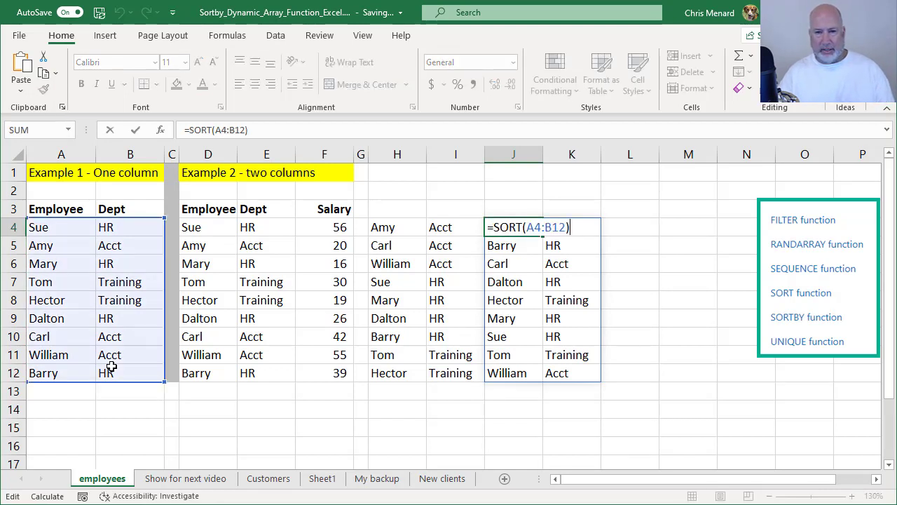
{"action": "key", "text": "BackSpace"}
{"action": "type", "text": ","}
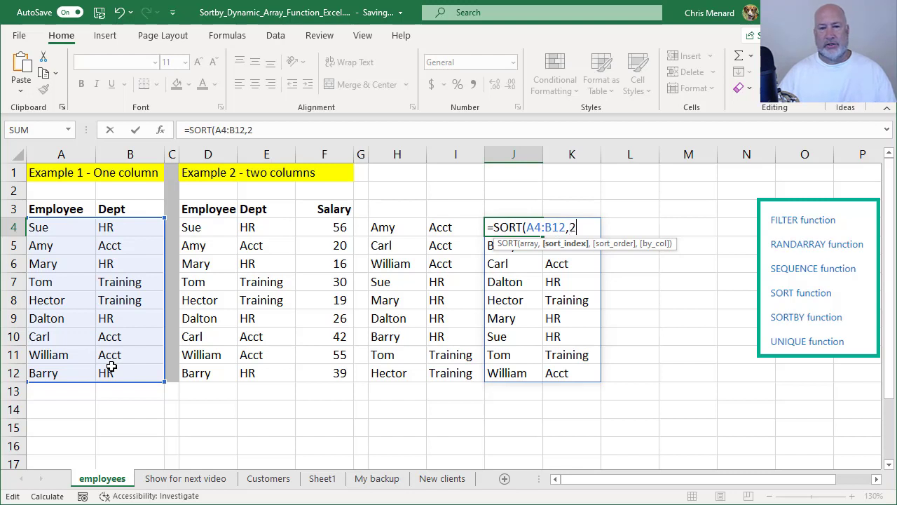
{"action": "type", "text": "2"}
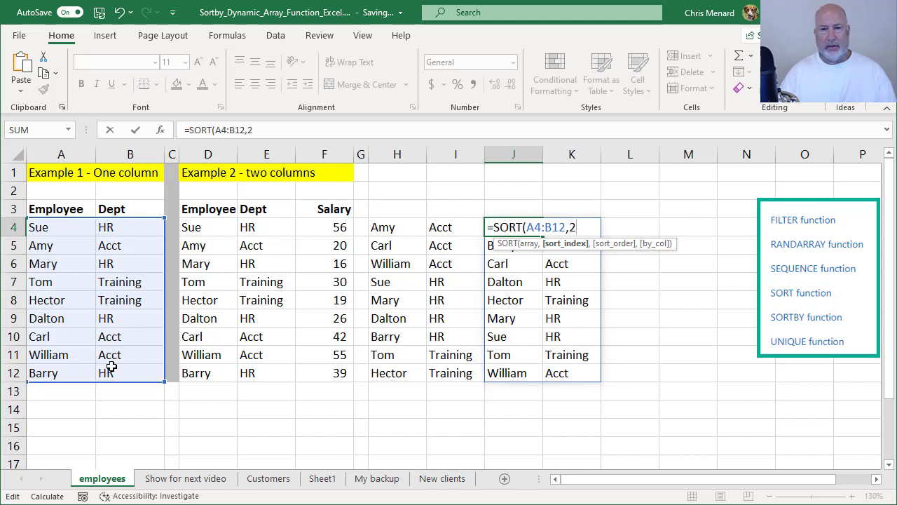
{"action": "type", "text": ",1"}
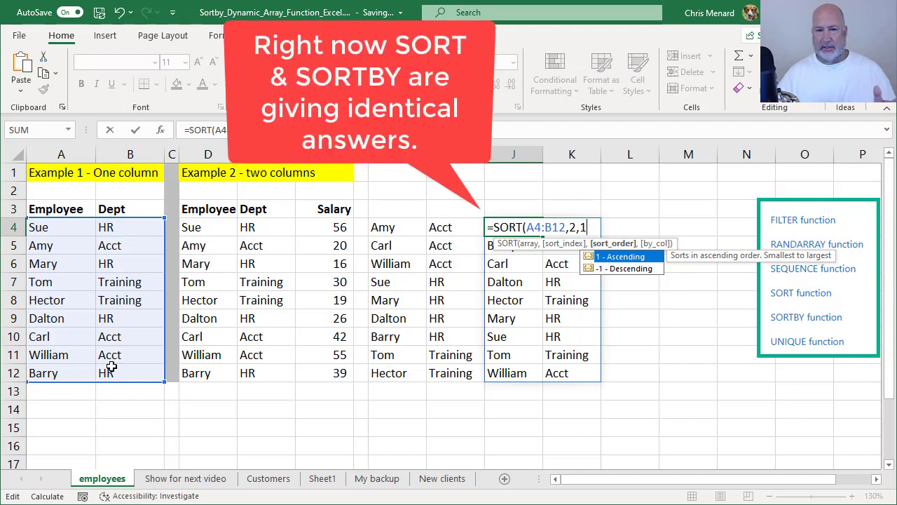
{"action": "key", "text": "Return"}
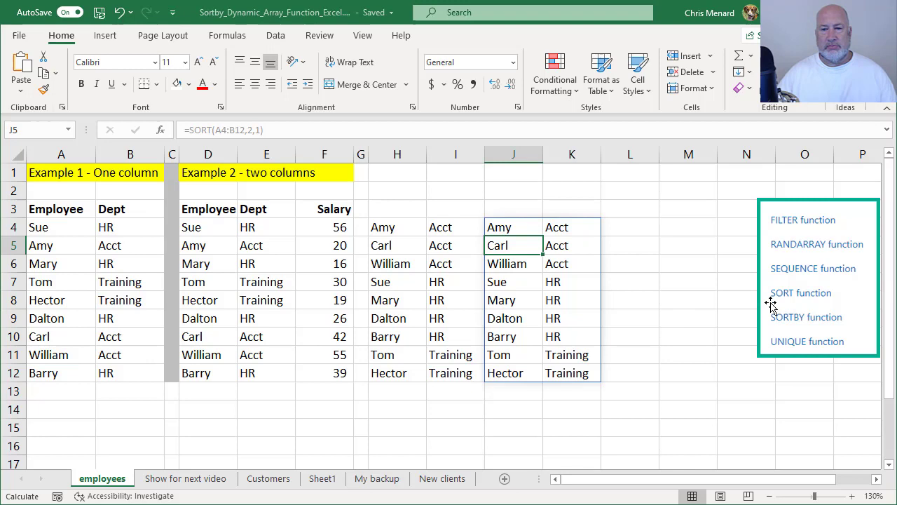
Step: Move the function-list box down and enter =SORTBY(A4:A12,B4:B12,1) in L4
{"action": "left_click_drag", "start_coordinate": [777, 307], "coordinate": [206, 455]}
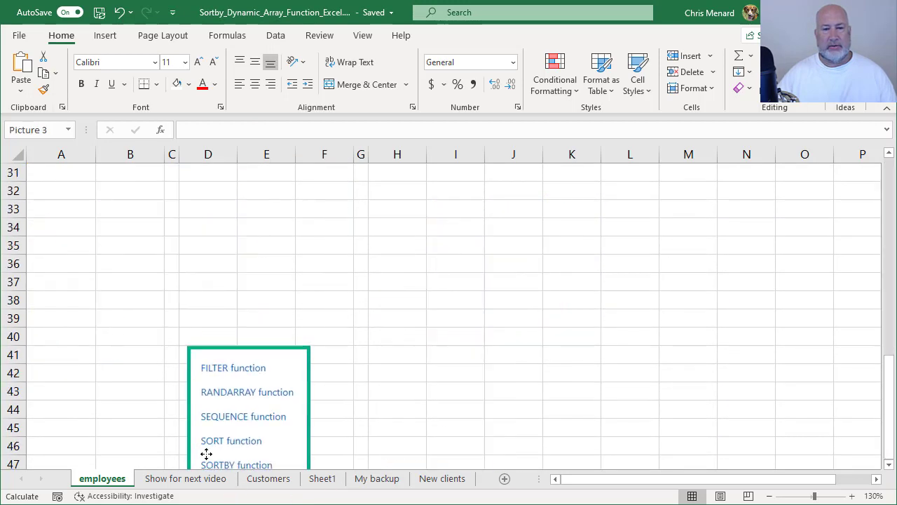
{"action": "scroll", "coordinate": [386, 351], "scroll_direction": "up", "scroll_amount": 10}
{"action": "left_click", "coordinate": [635, 232]}
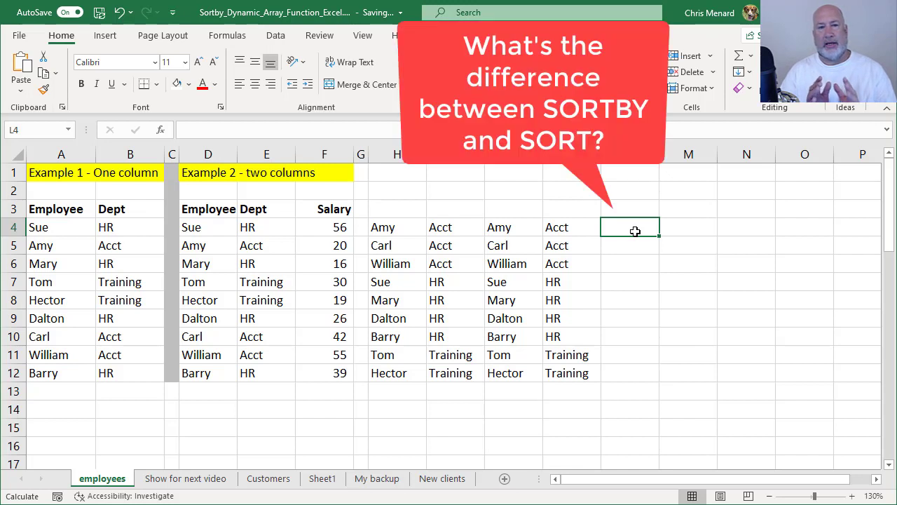
{"action": "type", "text": "=s"}
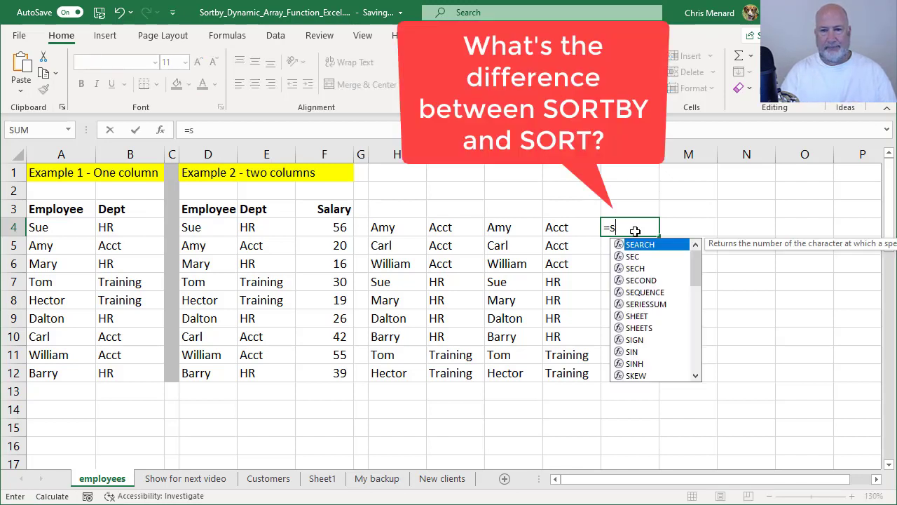
{"action": "type", "text": "ortby"}
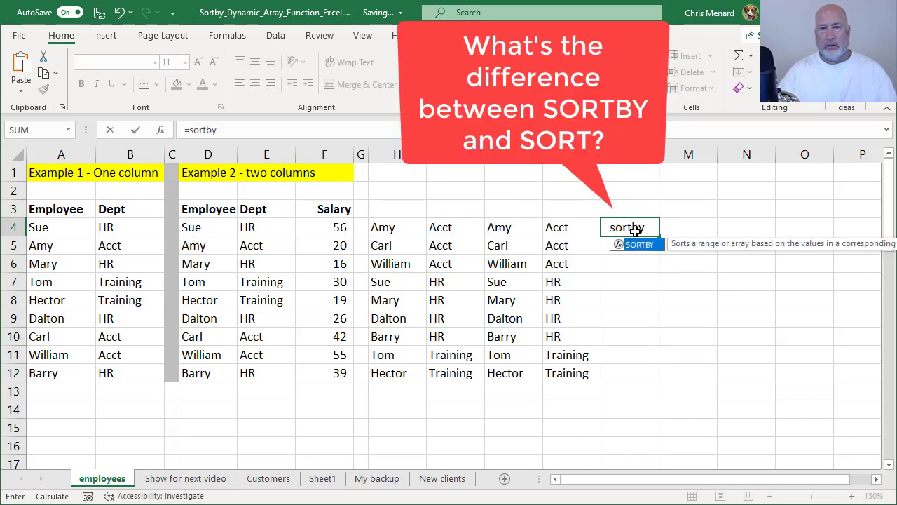
{"action": "key", "text": "Tab"}
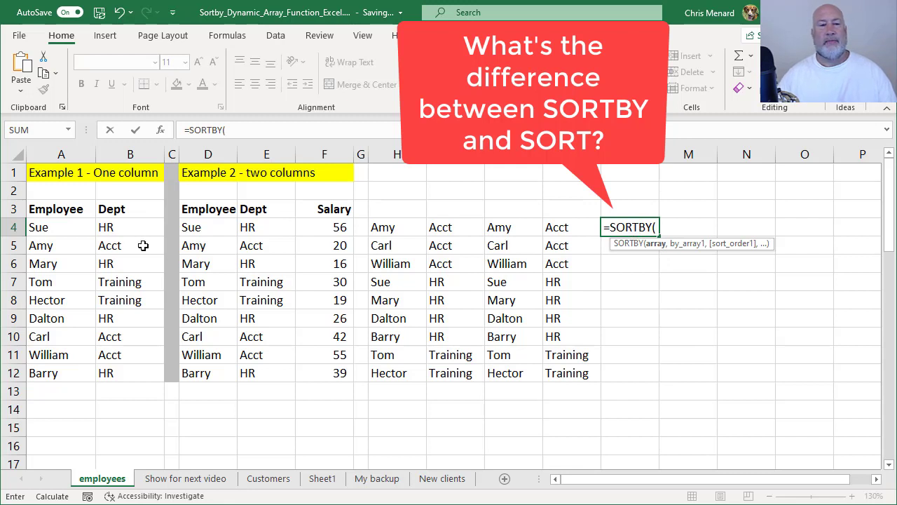
{"action": "left_click_drag", "start_coordinate": [67, 226], "coordinate": [66, 373]}
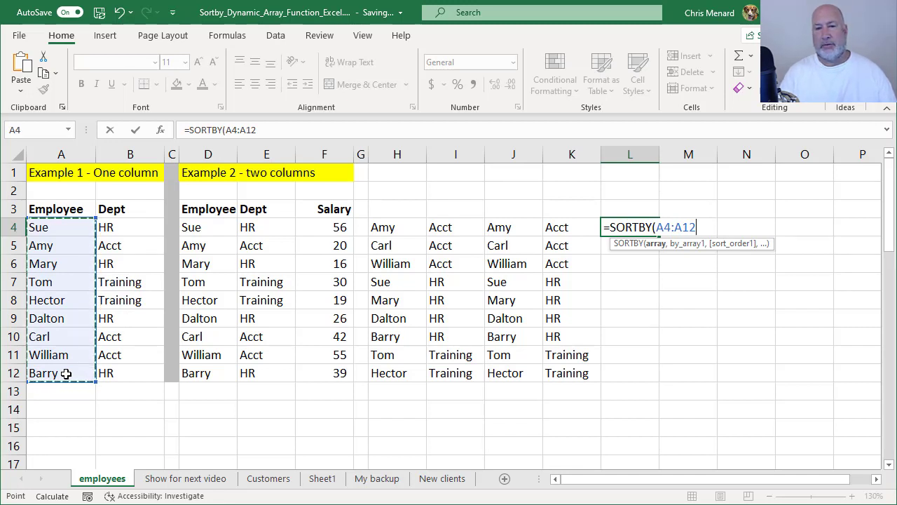
{"action": "type", "text": ","}
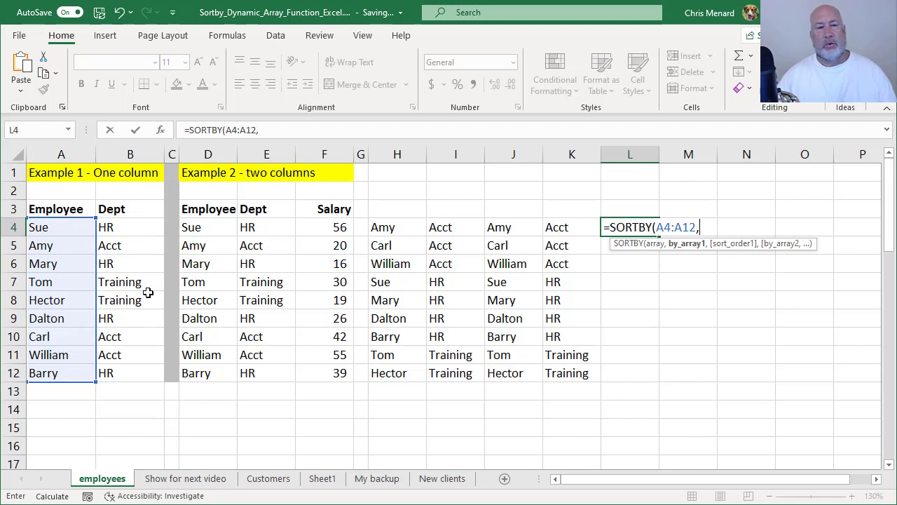
{"action": "left_click_drag", "start_coordinate": [143, 235], "coordinate": [137, 347]}
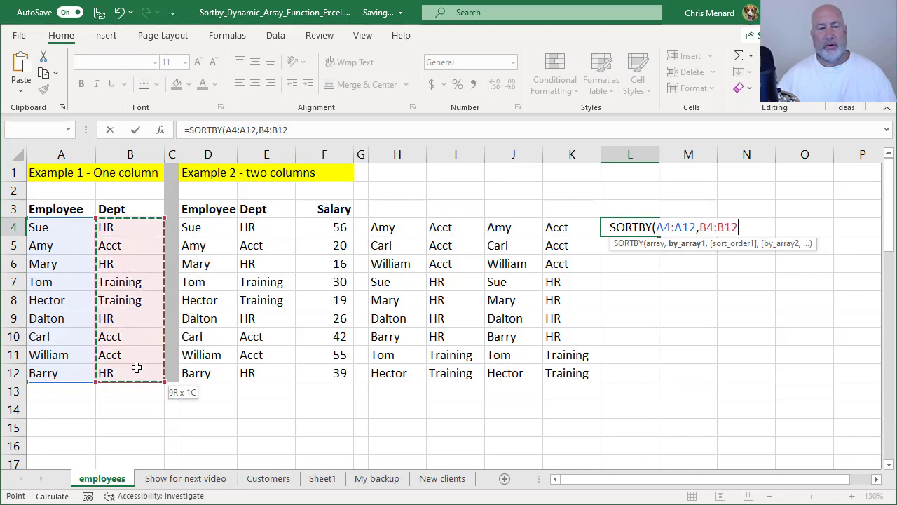
{"action": "left_click_drag", "start_coordinate": [137, 367], "coordinate": [136, 367]}
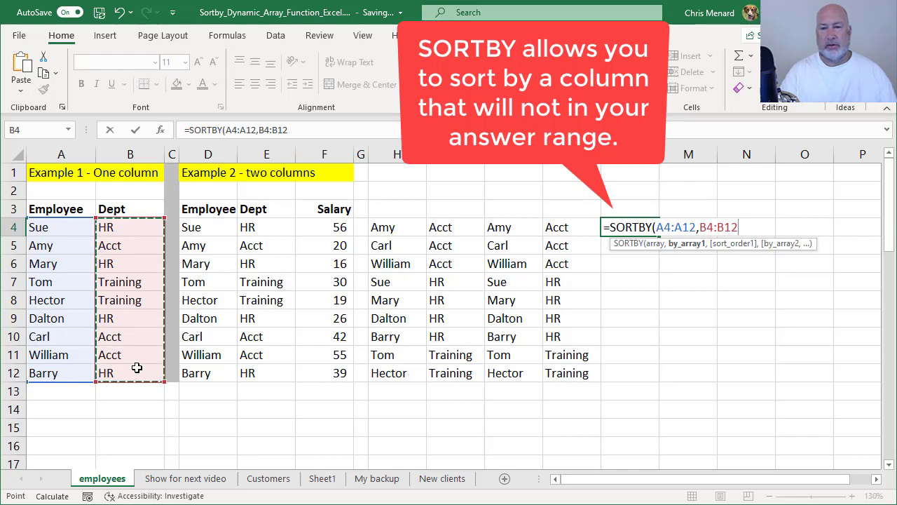
{"action": "type", "text": ",1"}
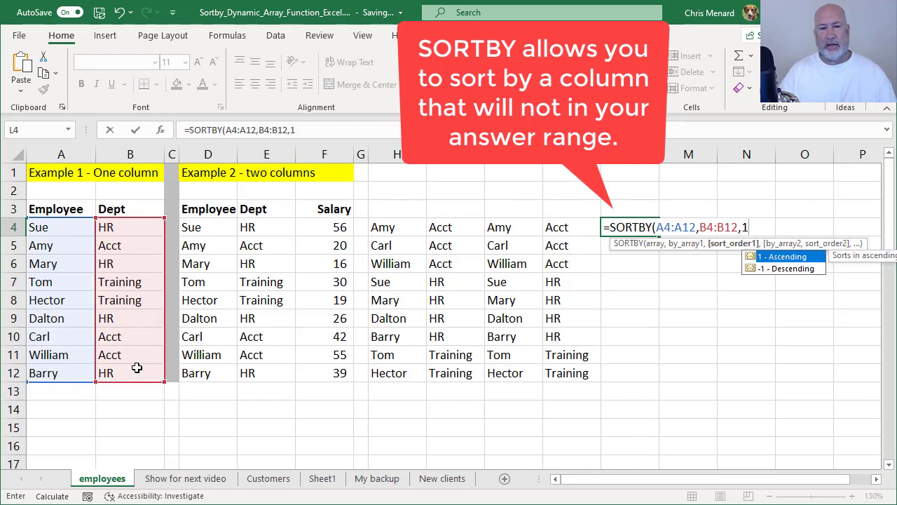
{"action": "key", "text": "ctrl+Return"}
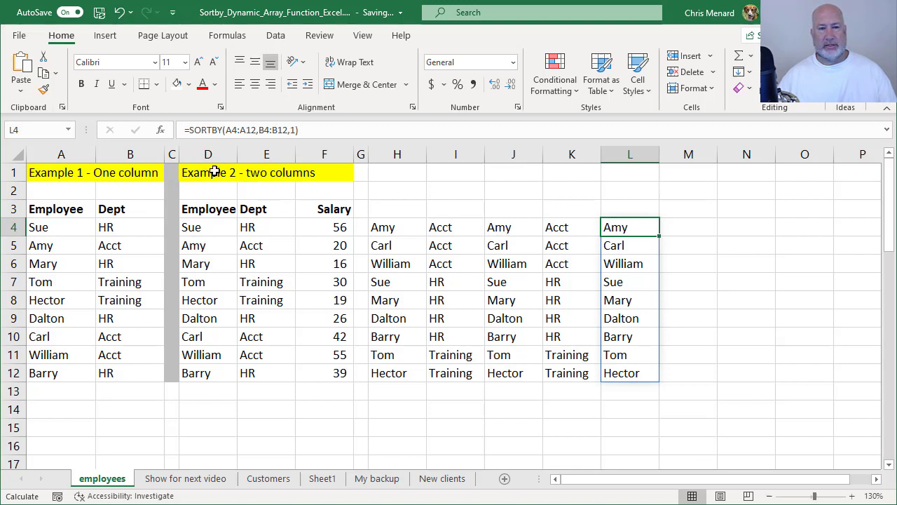
Step: Clear the old sorted results from J4:L12
{"action": "left_click_drag", "start_coordinate": [513, 228], "coordinate": [628, 379]}
{"action": "key", "text": "Delete"}
{"action": "left_click", "coordinate": [527, 226]}
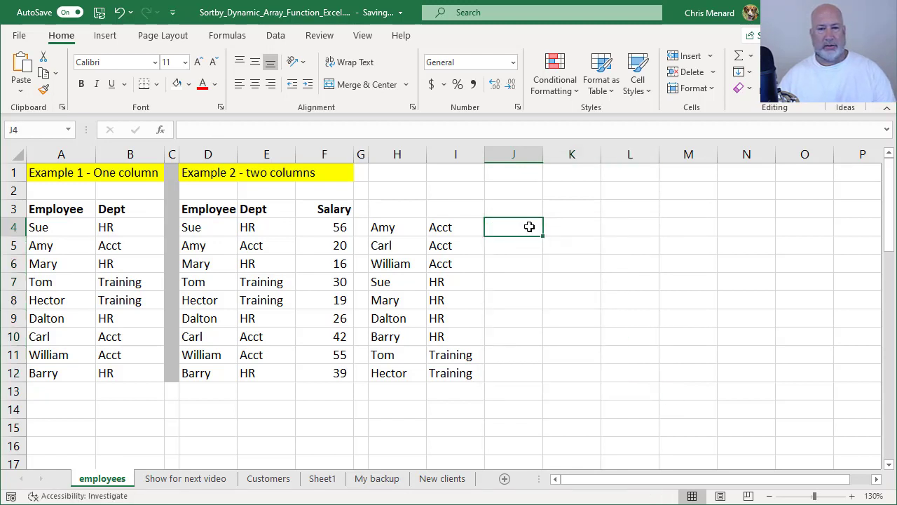
Step: Enter =SORTBY(D4:E12,F4:F12,-1) in K4 to rank employees by salary, highest first
{"action": "left_click", "coordinate": [562, 224]}
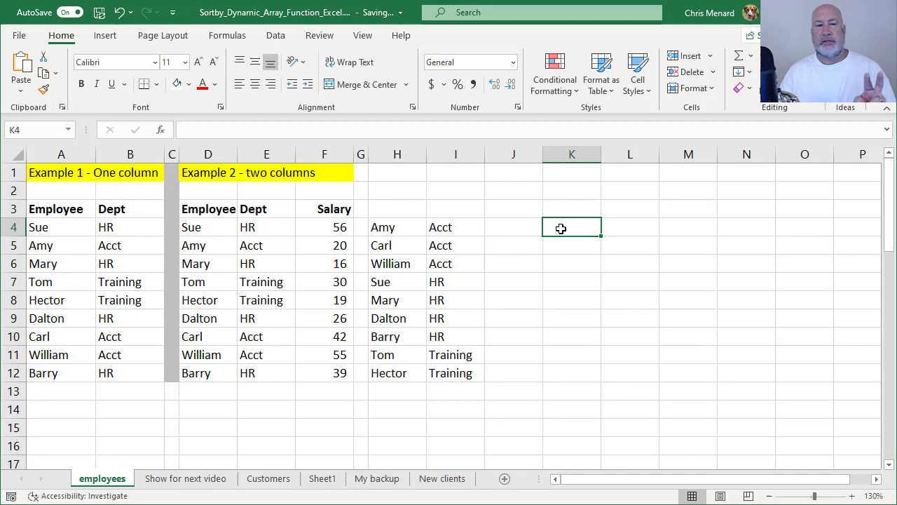
{"action": "type", "text": "="}
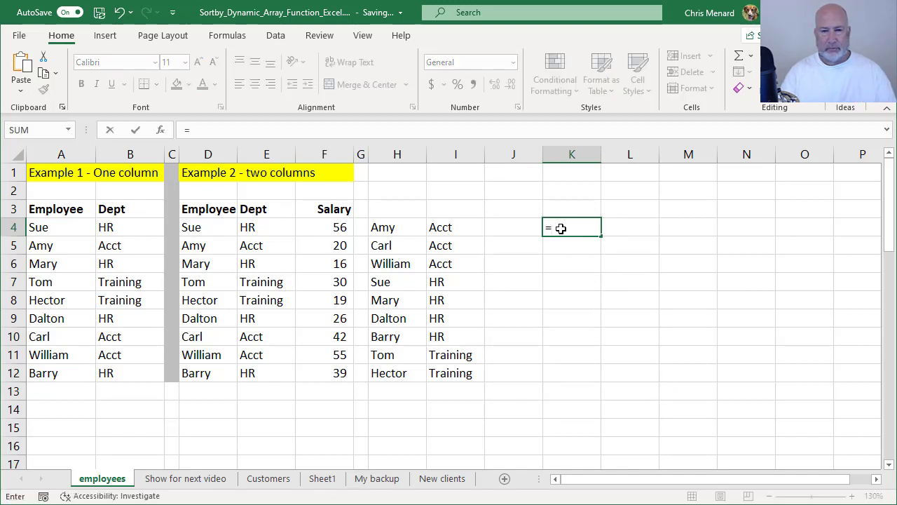
{"action": "type", "text": "sortb"}
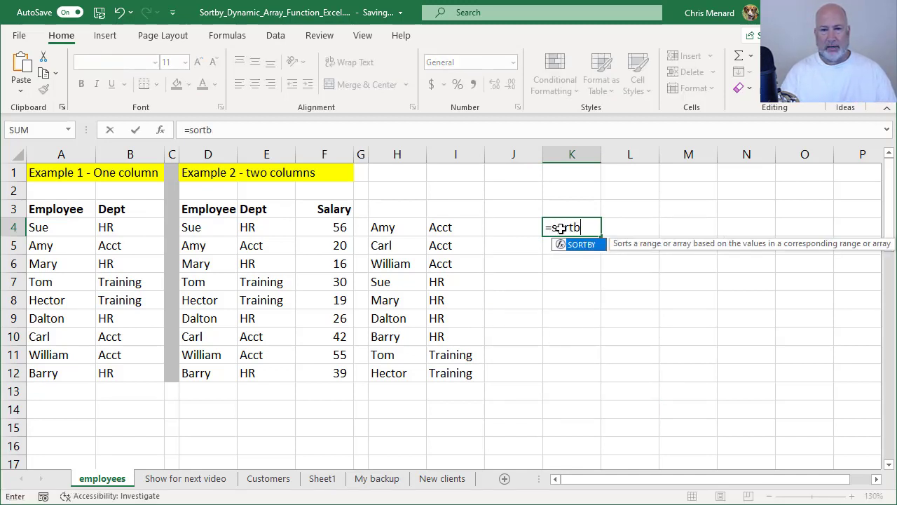
{"action": "key", "text": "Tab"}
{"action": "left_click_drag", "start_coordinate": [205, 223], "coordinate": [288, 367]}
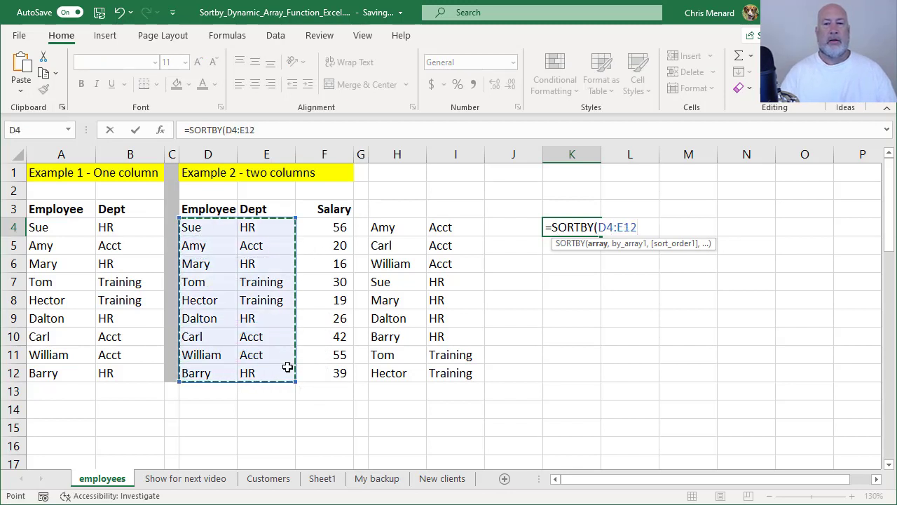
{"action": "type", "text": ","}
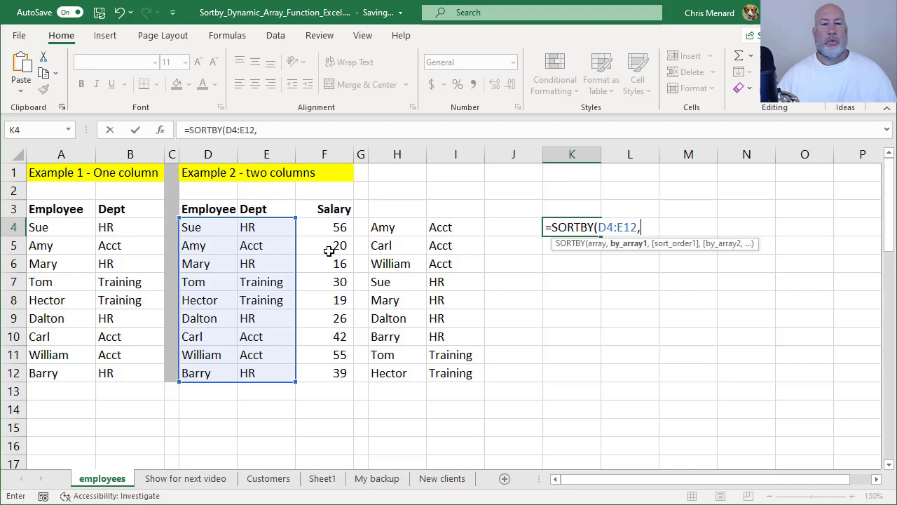
{"action": "left_click_drag", "start_coordinate": [326, 225], "coordinate": [322, 366]}
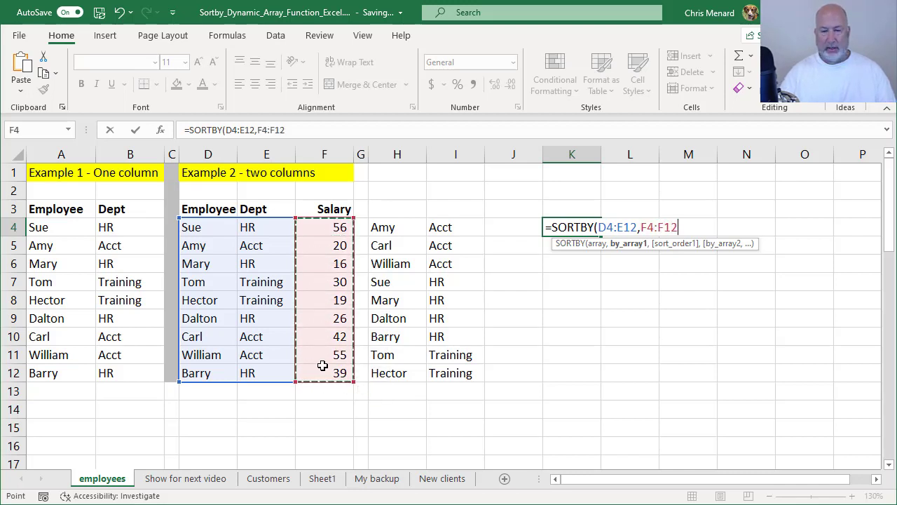
{"action": "type", "text": ",-1"}
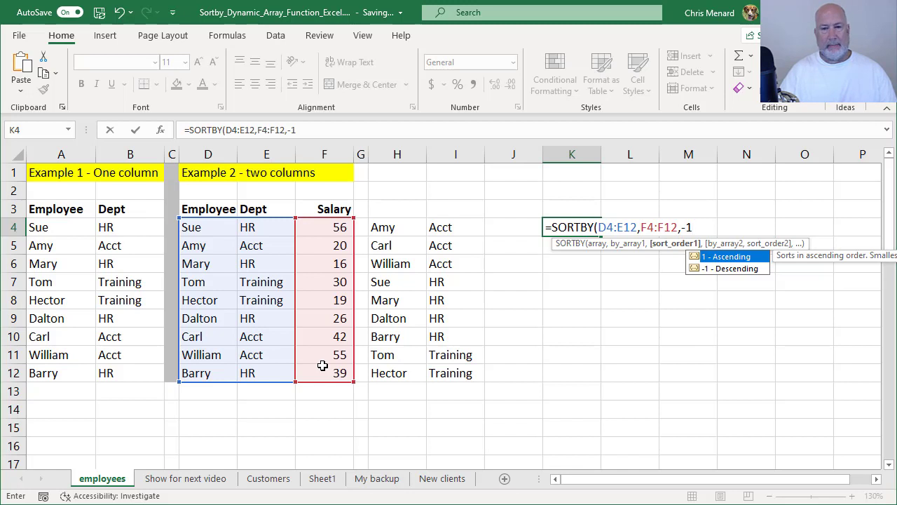
{"action": "key", "text": "Return"}
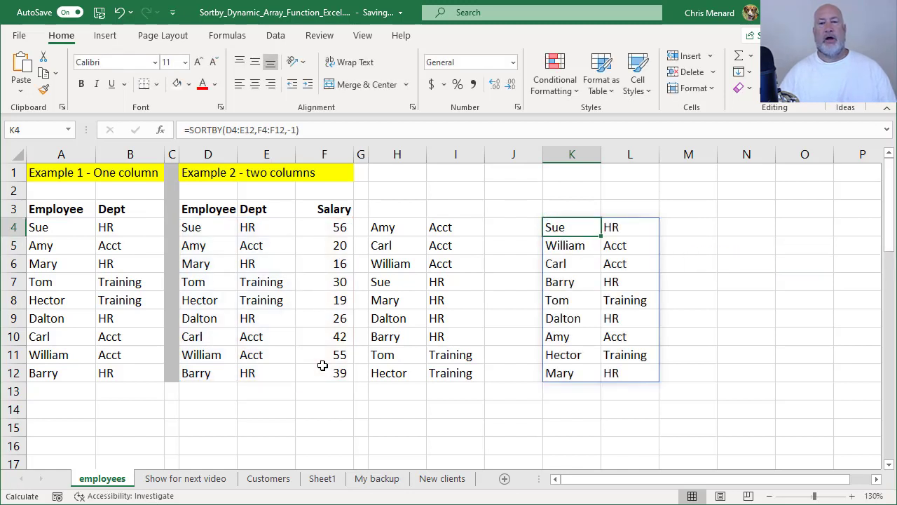
Step: Change the salaries in F6 to 60 and F8 to 100, then check the K4 formula
{"action": "left_click", "coordinate": [323, 265]}
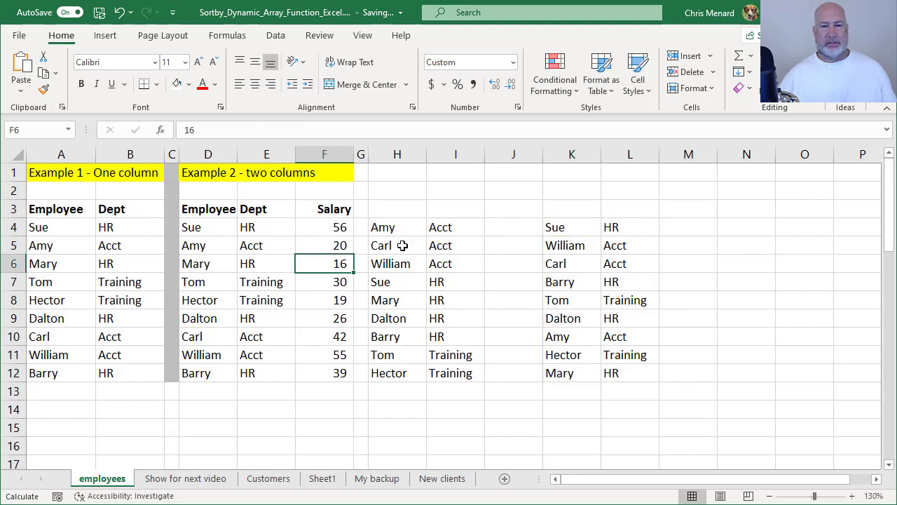
{"action": "type", "text": "60"}
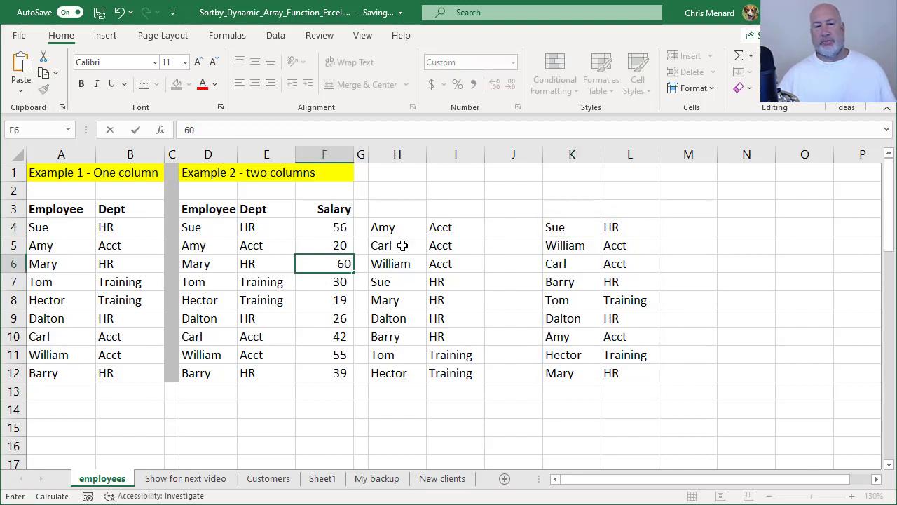
{"action": "key", "text": "Return"}
{"action": "key", "text": "Down"}
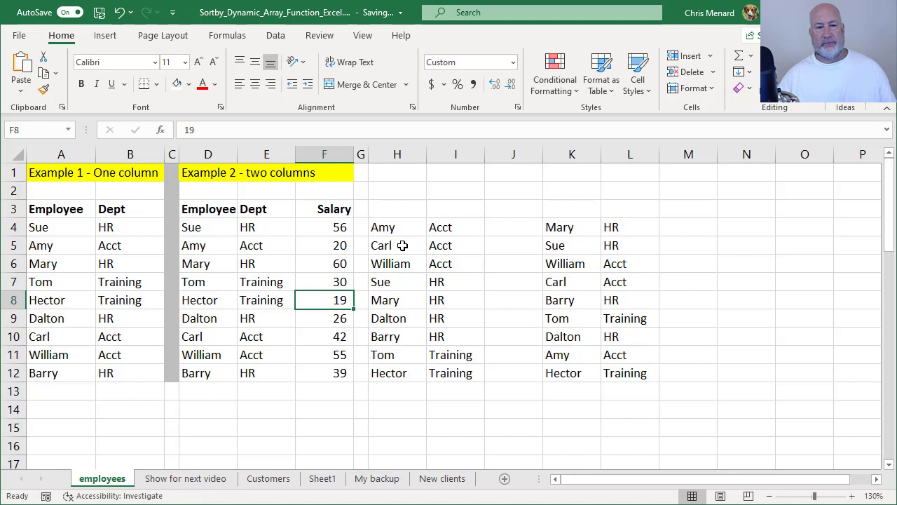
{"action": "type", "text": "100"}
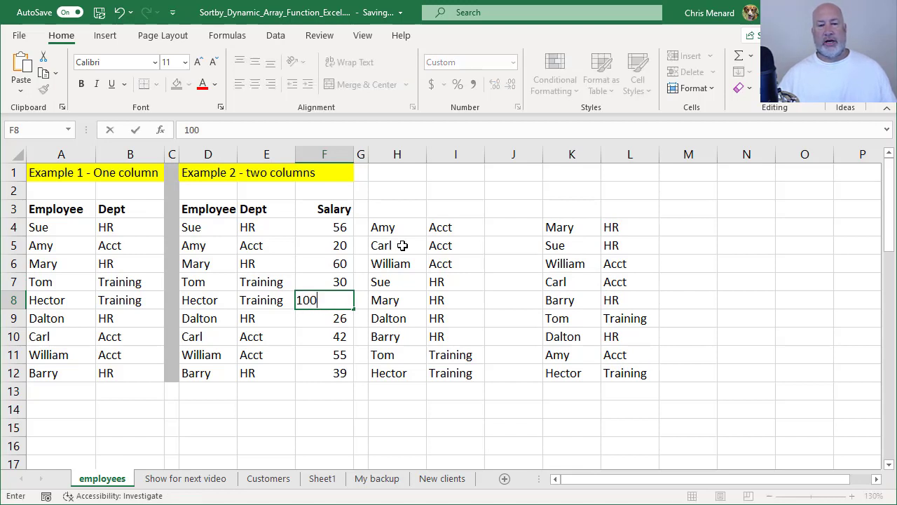
{"action": "key", "text": "Return"}
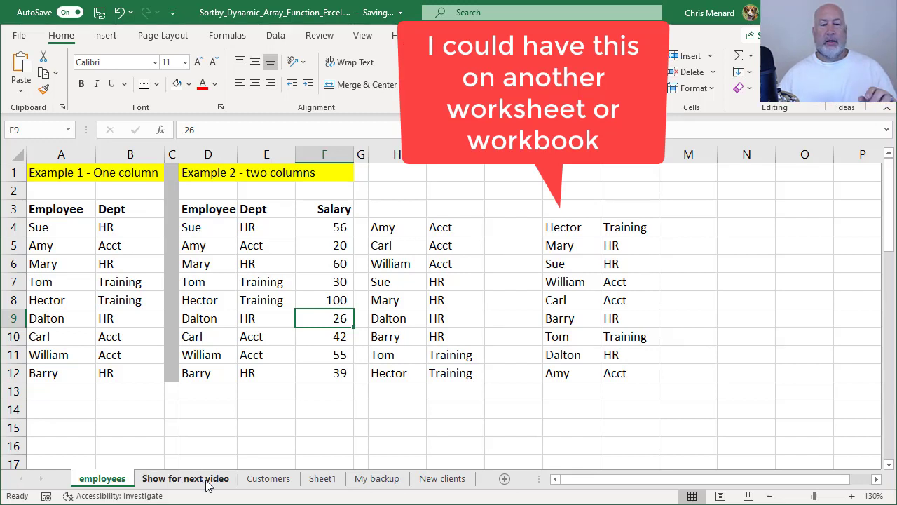
{"action": "left_click", "coordinate": [571, 227]}
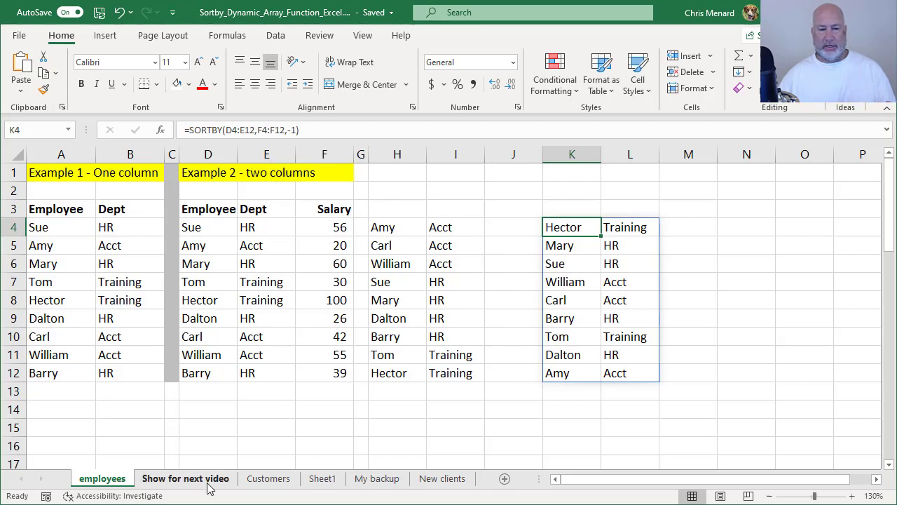
Step: On the Show for next video sheet, insert three blank columns at O through Q
{"action": "left_click", "coordinate": [186, 479]}
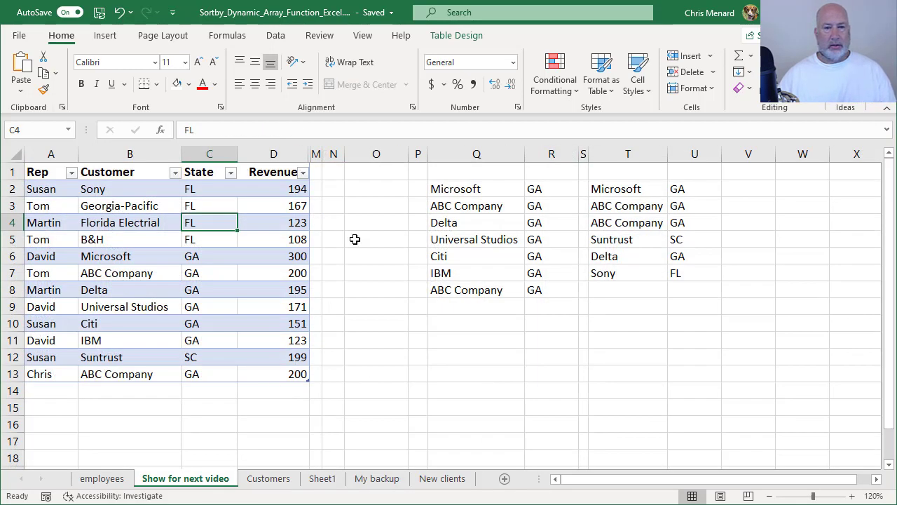
{"action": "left_click", "coordinate": [358, 192]}
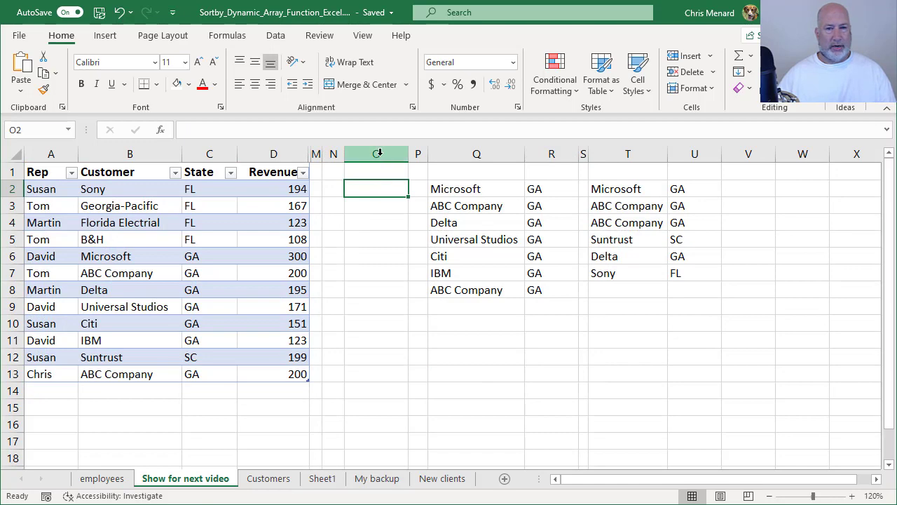
{"action": "left_click_drag", "start_coordinate": [377, 154], "coordinate": [448, 156]}
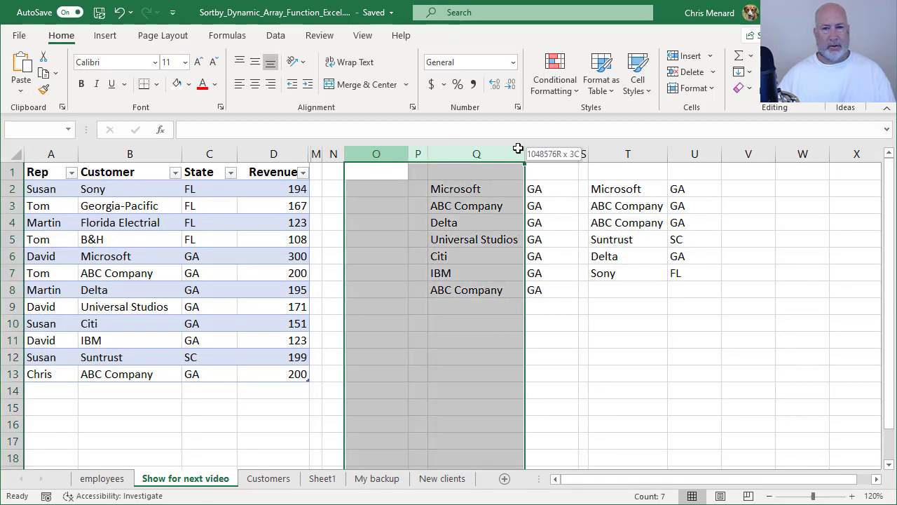
{"action": "left_click_drag", "start_coordinate": [517, 148], "coordinate": [477, 154]}
{"action": "right_click", "coordinate": [477, 156]}
{"action": "left_click", "coordinate": [516, 270]}
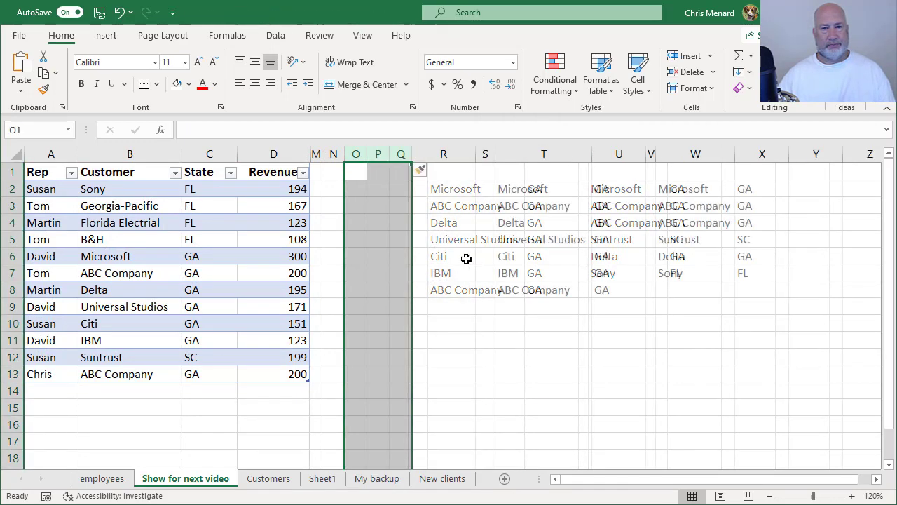
Step: Widen column O to about 14.57
{"action": "left_click_drag", "start_coordinate": [366, 154], "coordinate": [435, 171]}
{"action": "left_click", "coordinate": [385, 201]}
{"action": "left_click", "coordinate": [377, 190]}
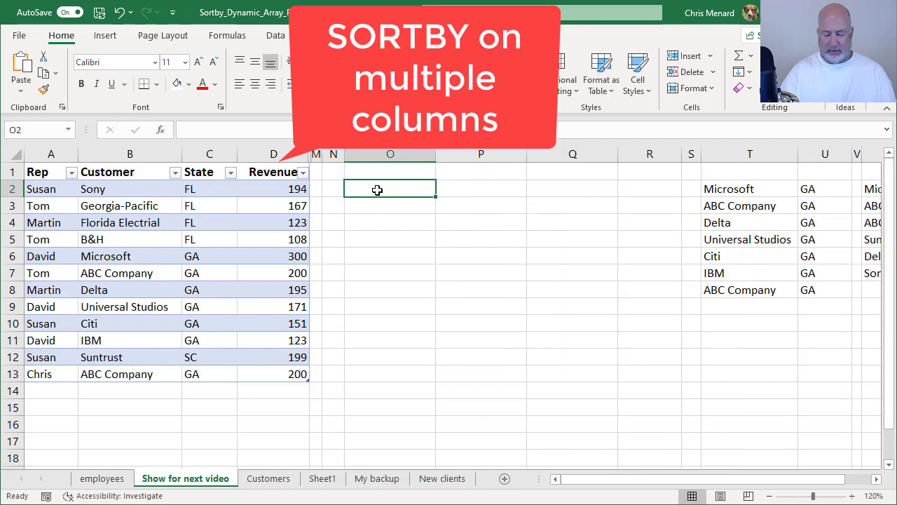
Step: Start a SORTBY formula on a sample range, then cancel it
{"action": "type", "text": "=sort"}
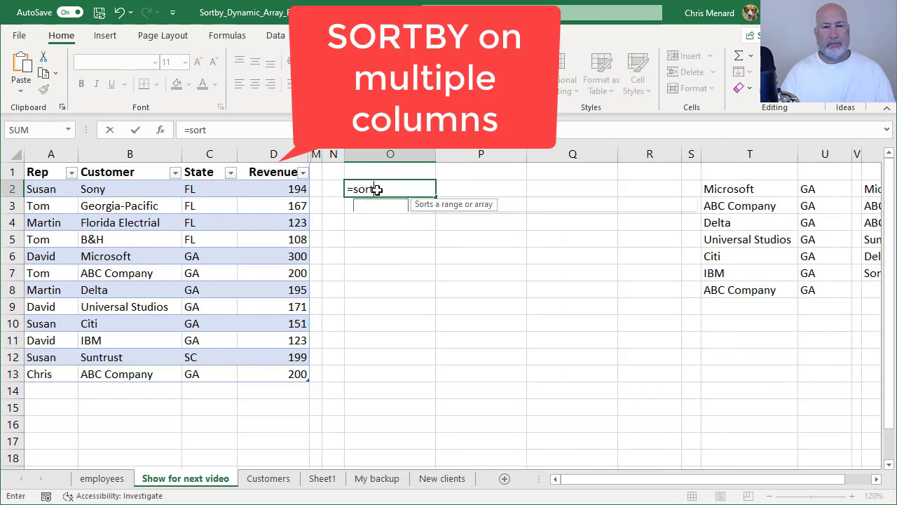
{"action": "type", "text": "by"}
{"action": "key", "text": "Tab"}
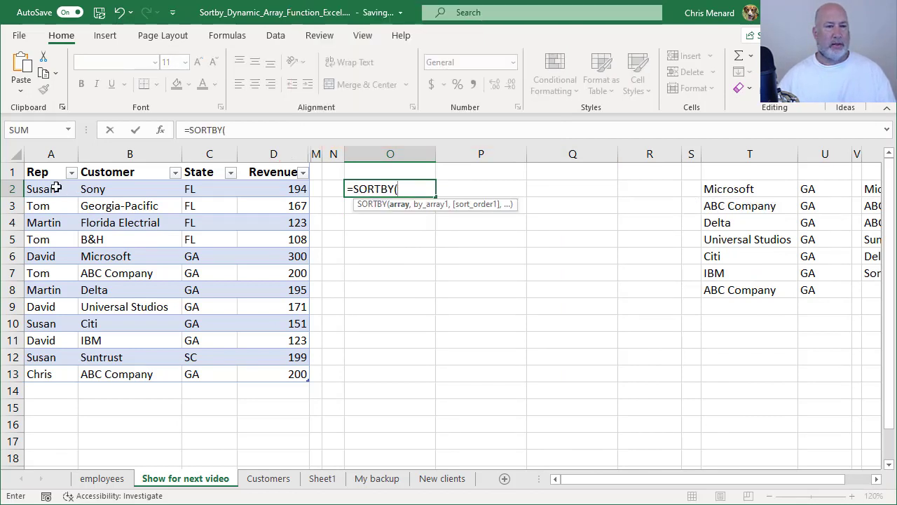
{"action": "left_click_drag", "start_coordinate": [56, 189], "coordinate": [227, 364]}
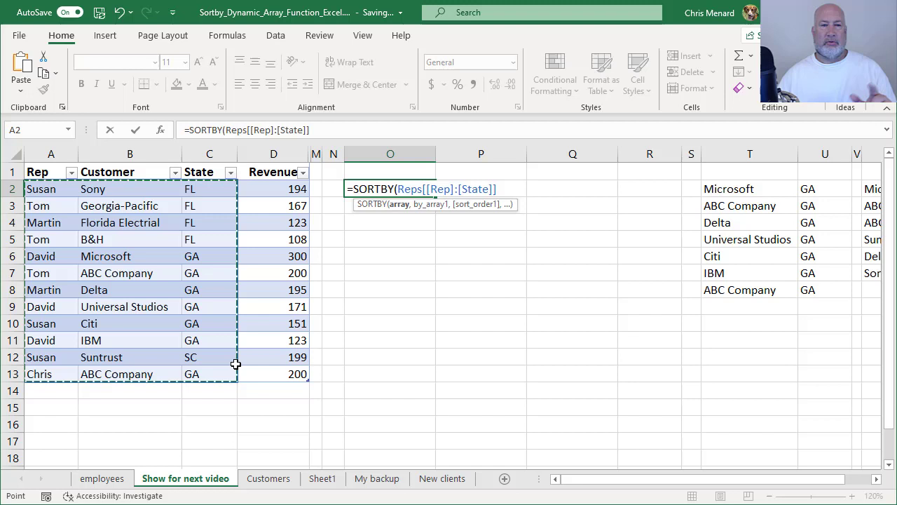
{"action": "key", "text": "Escape"}
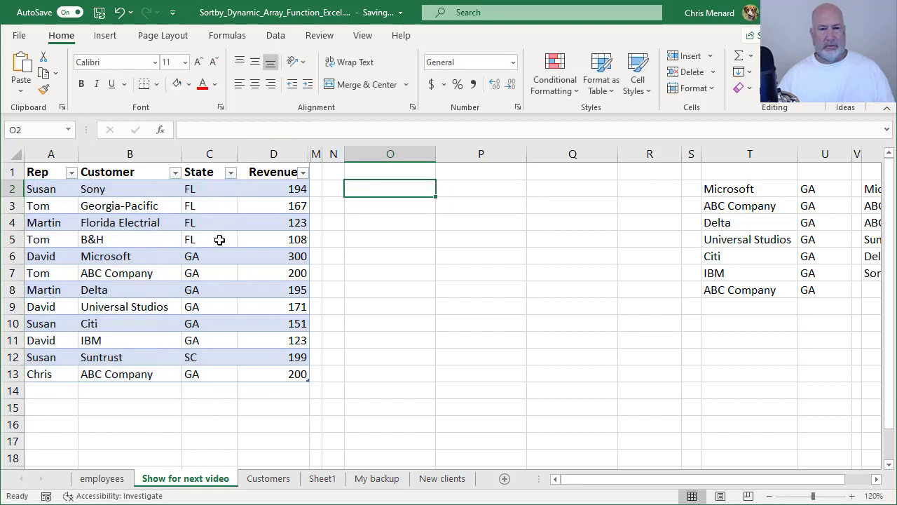
{"action": "left_click", "coordinate": [202, 203]}
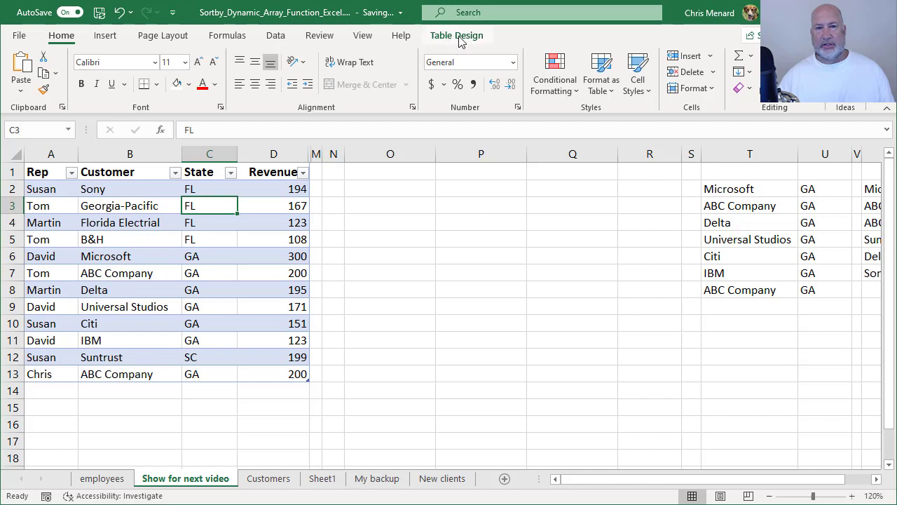
Step: Enter =SORTBY(Reps[[Rep]:[State]],Reps[State],1,Reps[Revenue],-1) in O2
{"action": "left_click", "coordinate": [397, 188]}
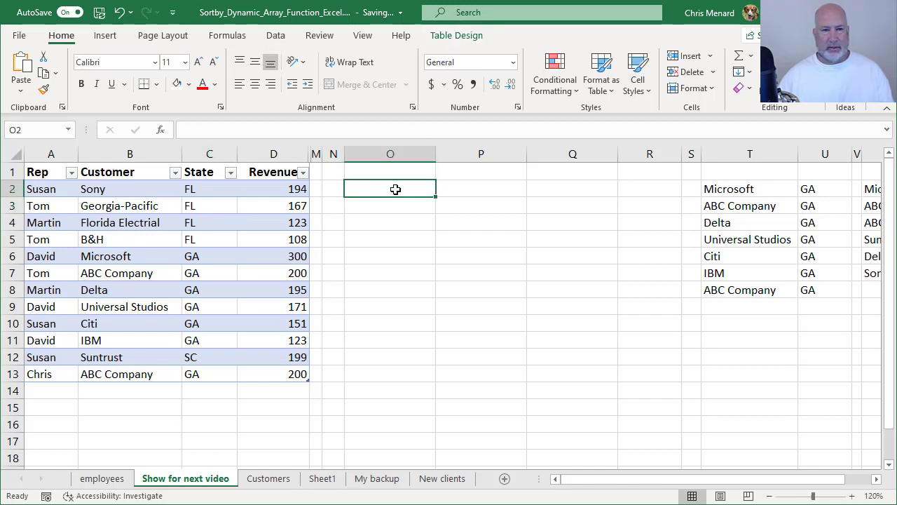
{"action": "type", "text": "=sort"}
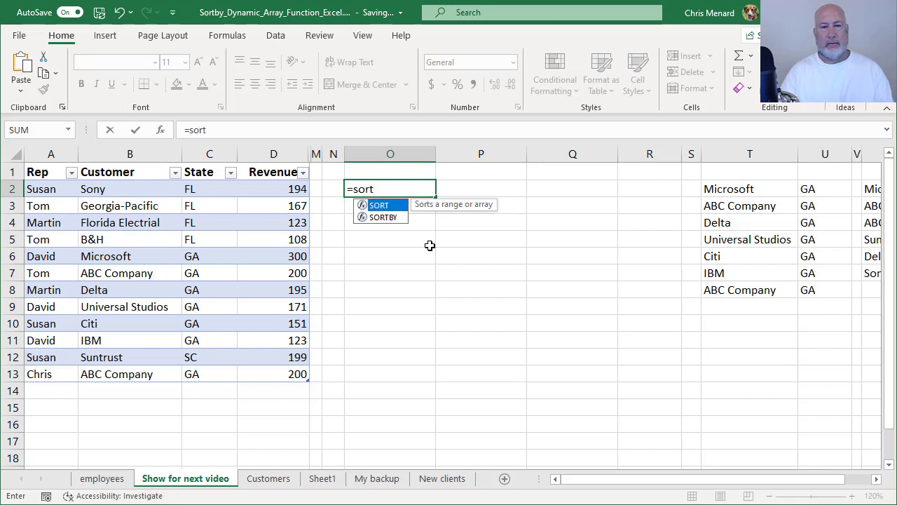
{"action": "type", "text": "by"}
{"action": "key", "text": "Tab"}
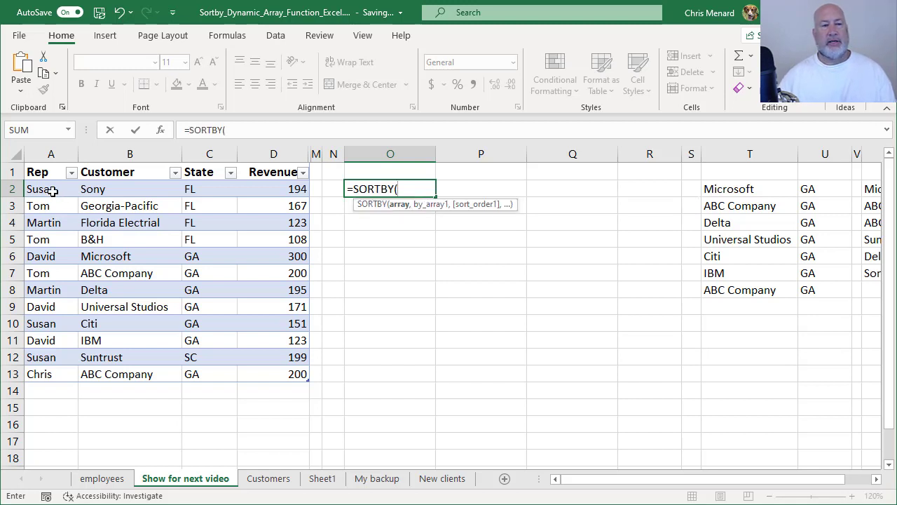
{"action": "left_click_drag", "start_coordinate": [53, 190], "coordinate": [202, 369]}
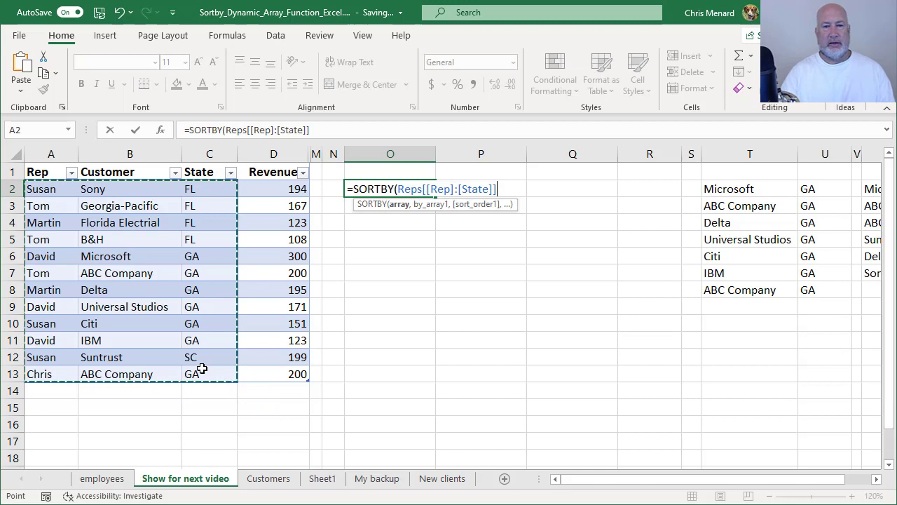
{"action": "type", "text": ","}
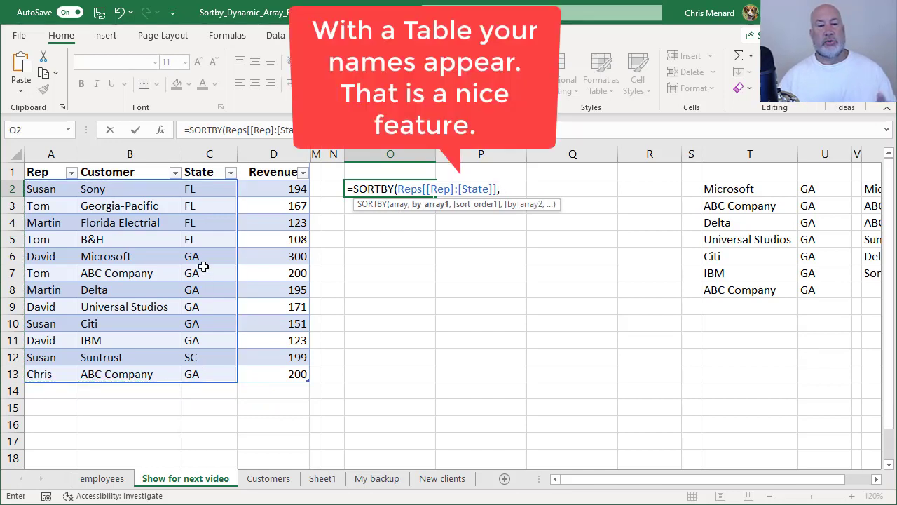
{"action": "left_click_drag", "start_coordinate": [209, 191], "coordinate": [200, 372]}
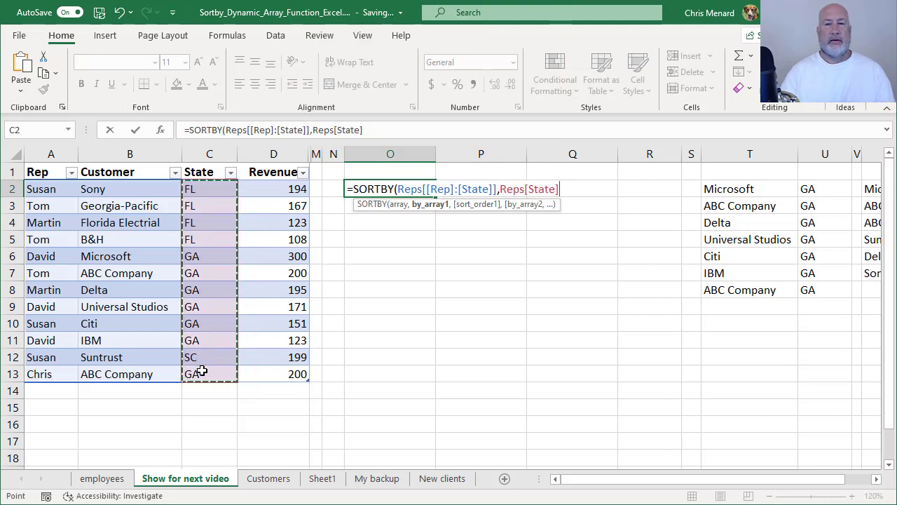
{"action": "type", "text": ","}
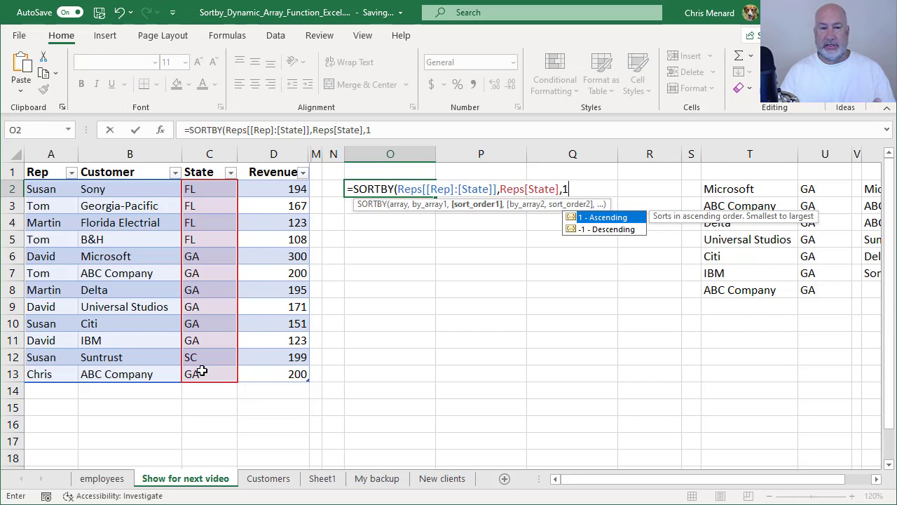
{"action": "type", "text": "1,"}
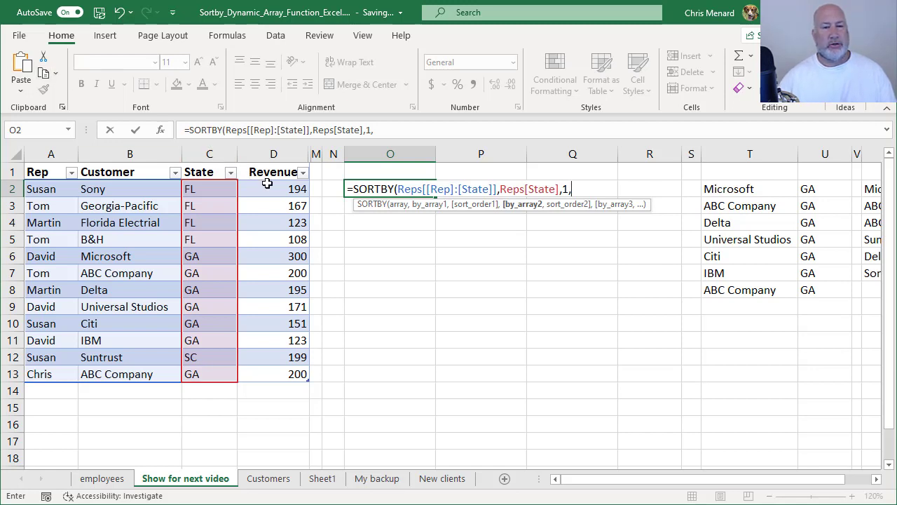
{"action": "left_click_drag", "start_coordinate": [267, 184], "coordinate": [280, 371]}
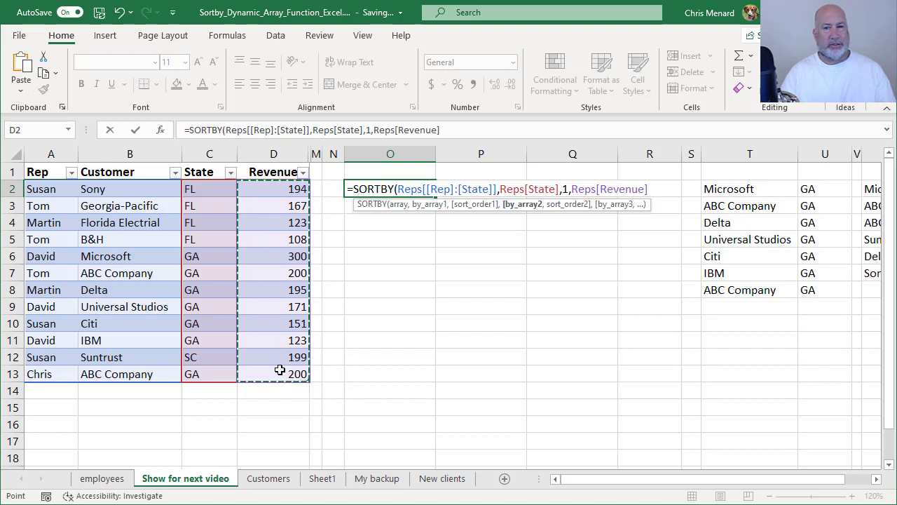
{"action": "type", "text": ","}
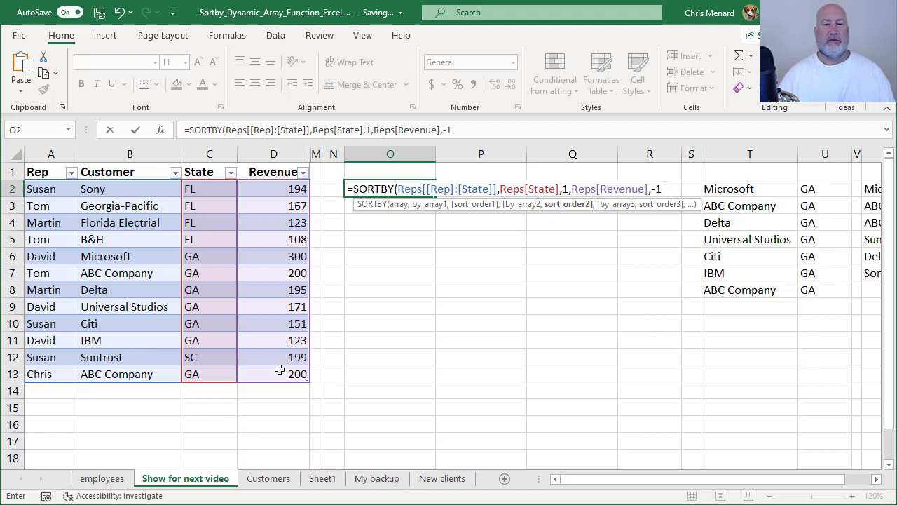
{"action": "type", "text": "-1"}
{"action": "key", "text": "Return"}
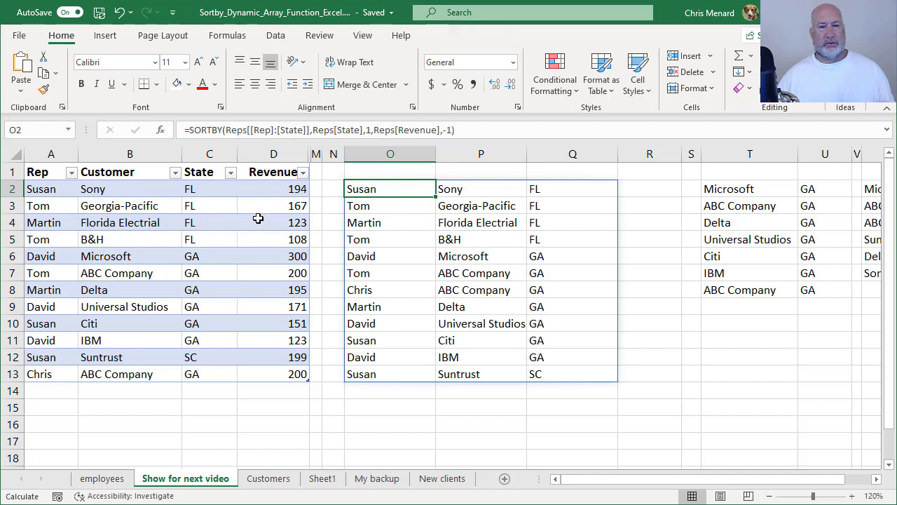
Step: Sort the table by Rep A to Z and confirm the O2 results stay state-ordered
{"action": "left_click", "coordinate": [220, 211]}
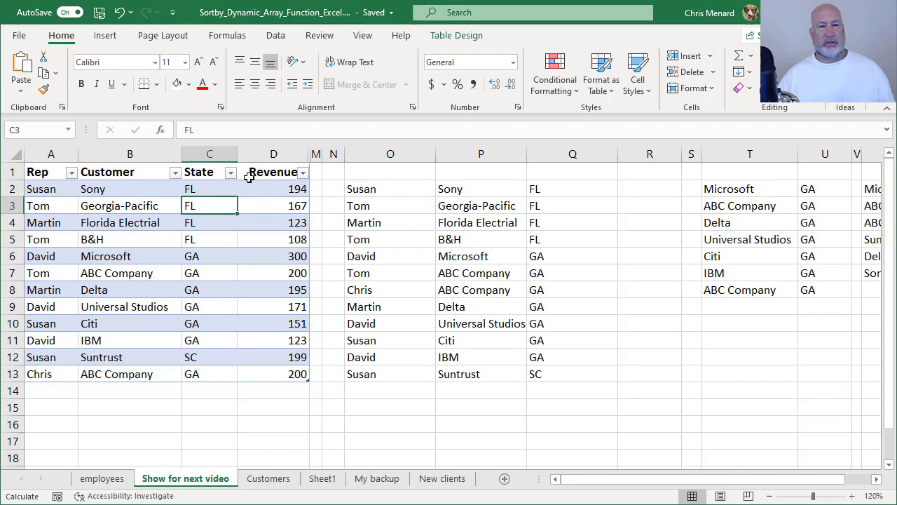
{"action": "left_click", "coordinate": [67, 224]}
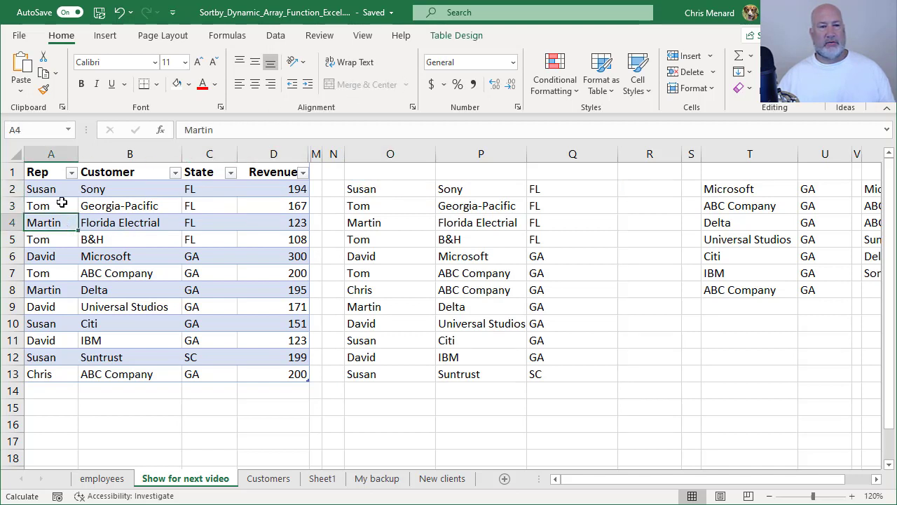
{"action": "left_click", "coordinate": [71, 173]}
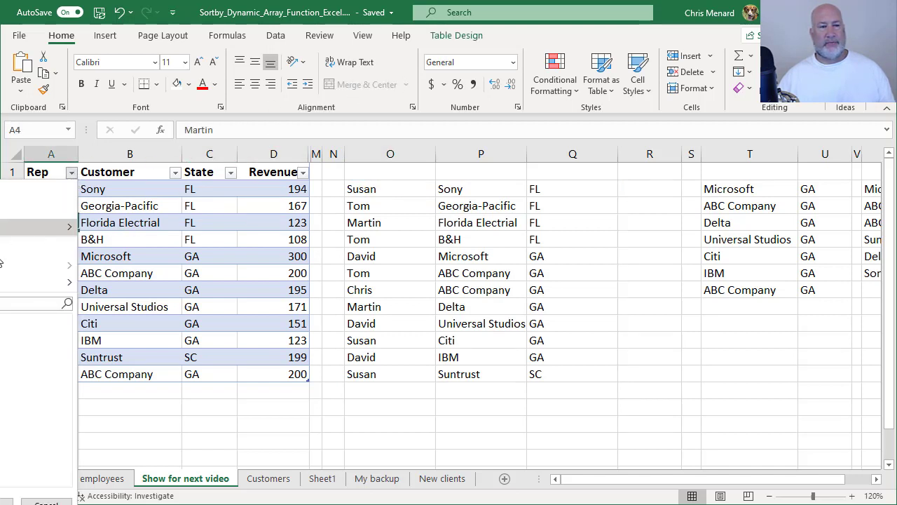
{"action": "left_click", "coordinate": [10, 195]}
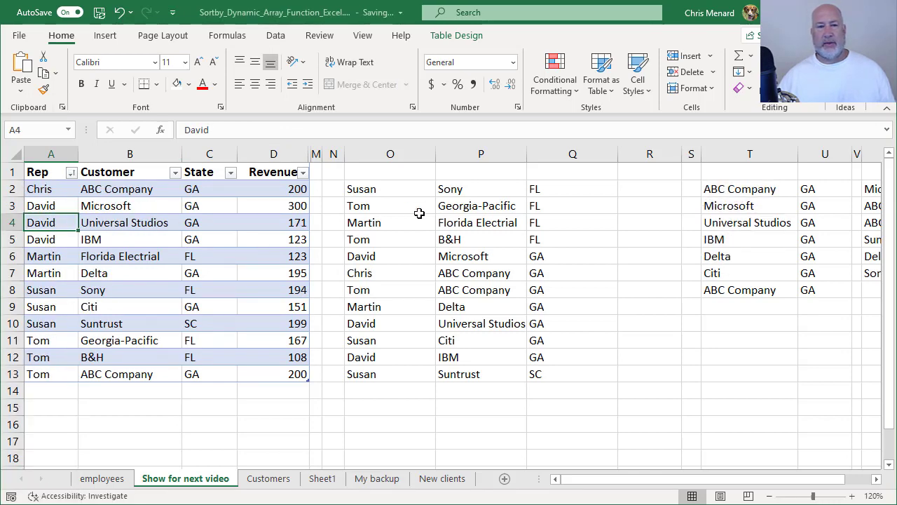
{"action": "left_click", "coordinate": [395, 190]}
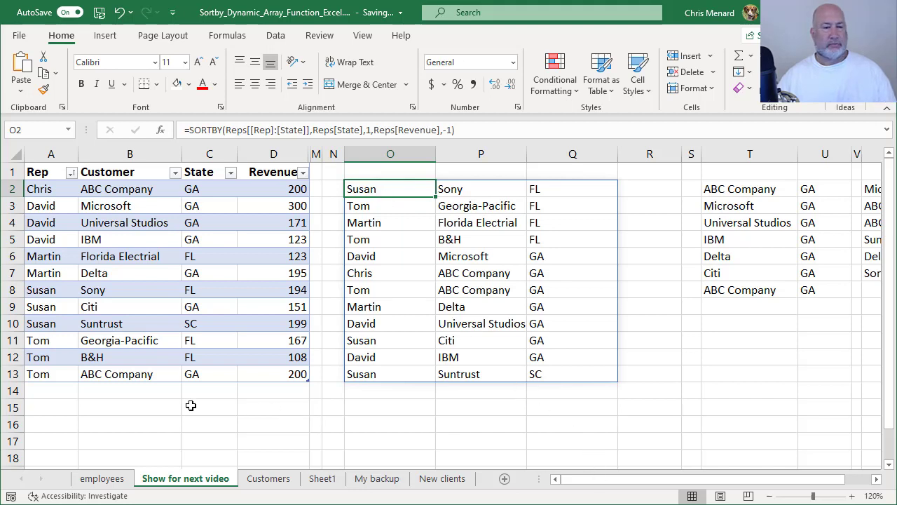
Step: Add a new table row below the data: Chris, DEF, SC, 500
{"action": "left_click", "coordinate": [63, 391]}
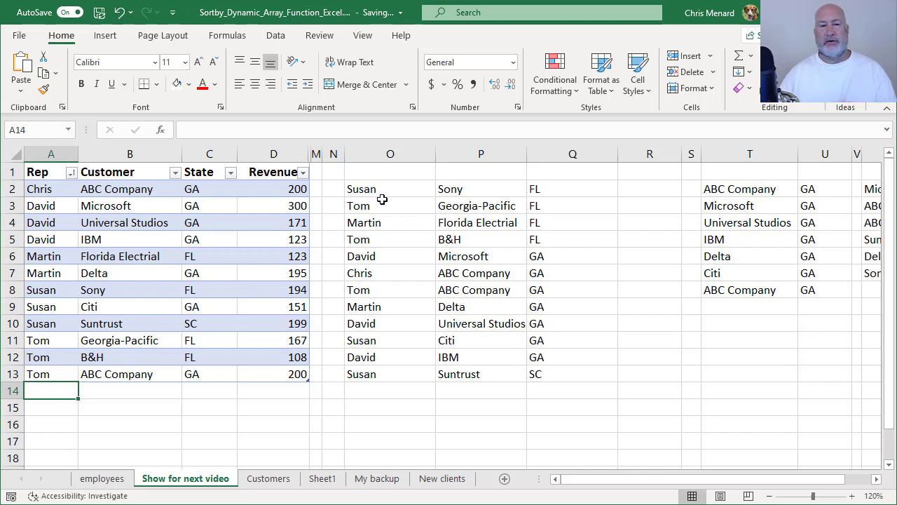
{"action": "left_click_drag", "start_coordinate": [382, 200], "coordinate": [535, 372]}
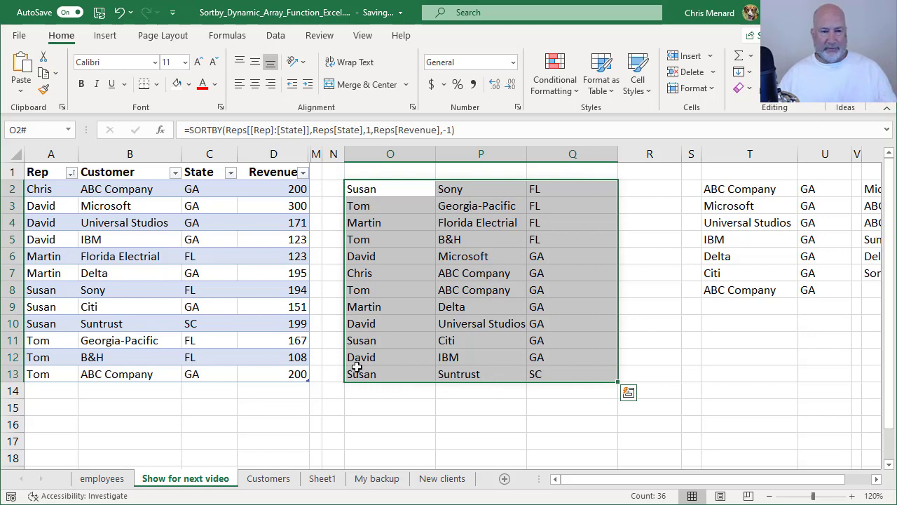
{"action": "left_click", "coordinate": [64, 390]}
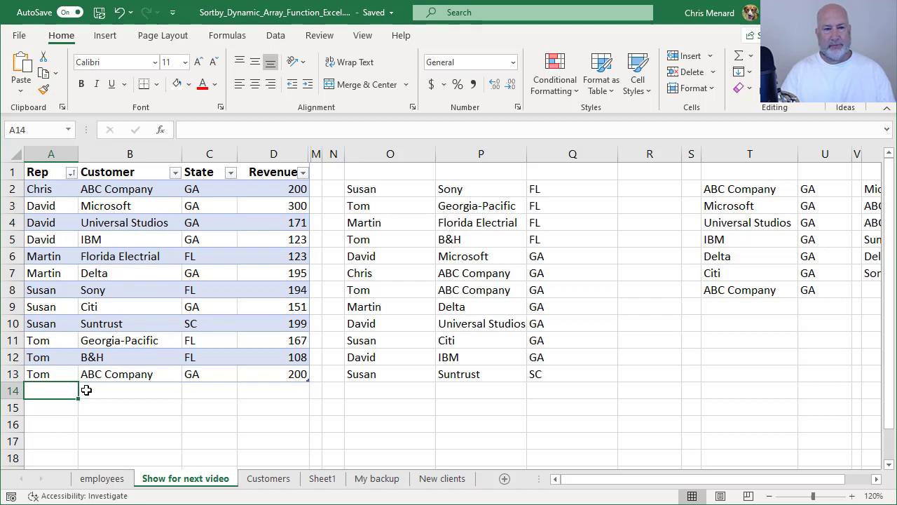
{"action": "type", "text": "Chris"}
{"action": "key", "text": "Tab"}
{"action": "type", "text": "DEF"}
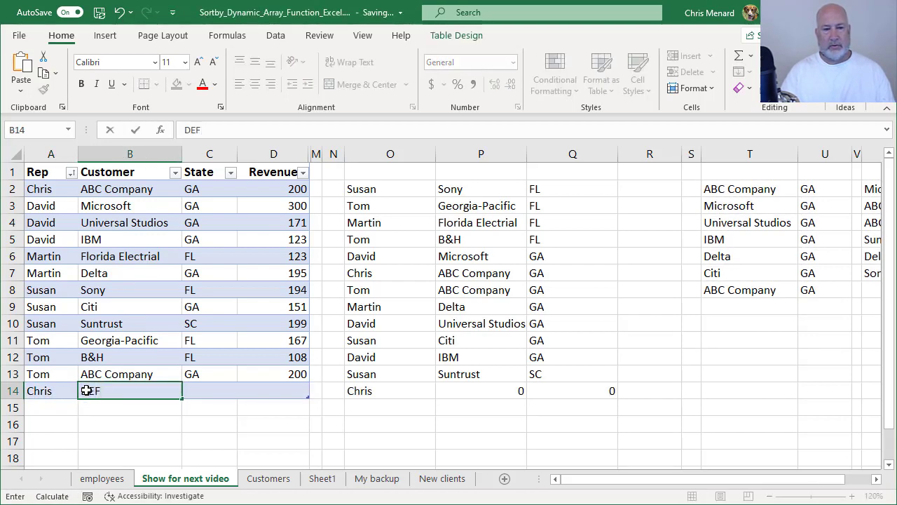
{"action": "key", "text": "Tab"}
{"action": "type", "text": "SC"}
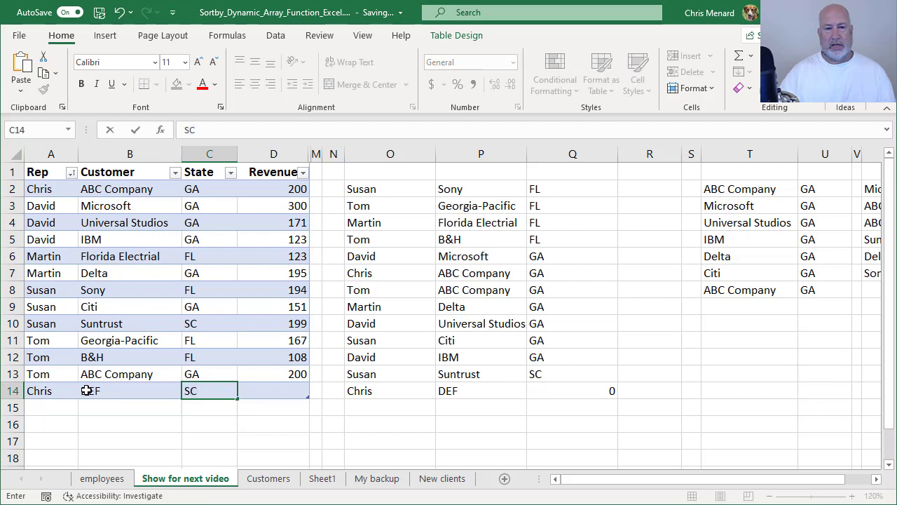
{"action": "key", "text": "Tab"}
{"action": "type", "text": "500"}
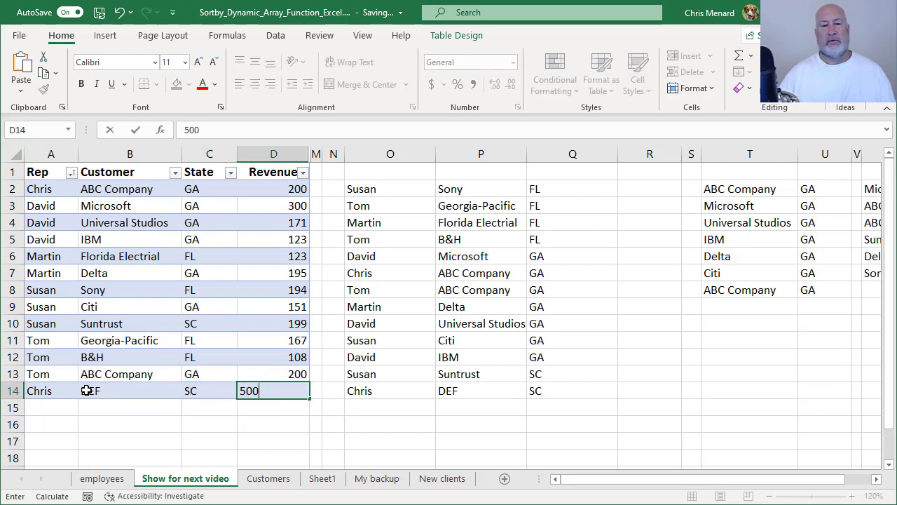
{"action": "key", "text": "Return"}
Step: Confirm the new DEF row appears in the SORTBY results, returning to the formula in O2
{"action": "left_click", "coordinate": [473, 314]}
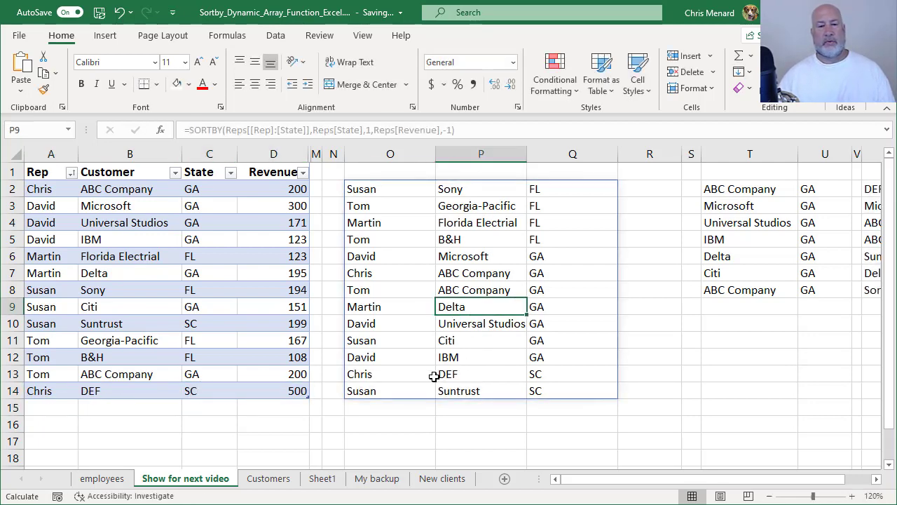
{"action": "left_click", "coordinate": [406, 378]}
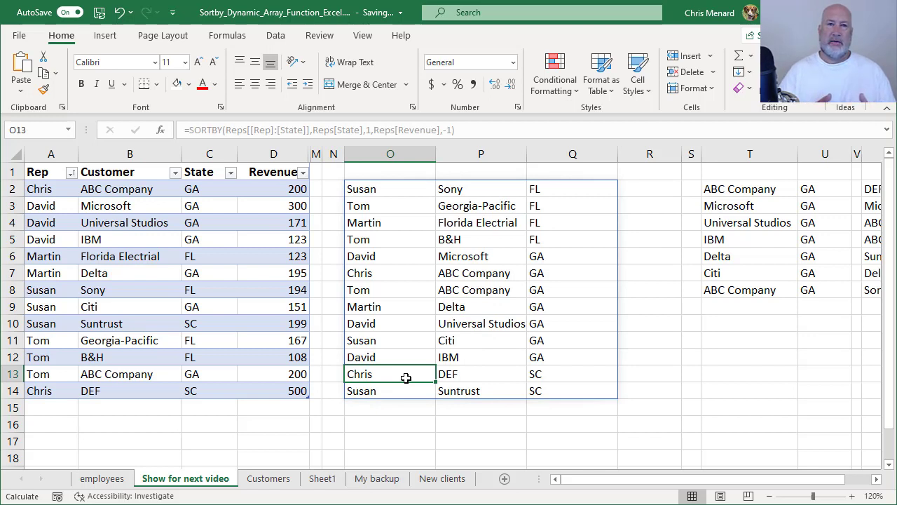
{"action": "key", "text": "Up"}
{"action": "key", "text": "Up"}
{"action": "key", "text": "Up"}
{"action": "key", "text": "Up"}
{"action": "key", "text": "Up"}
{"action": "key", "text": "Up"}
{"action": "key", "text": "Up"}
{"action": "key", "text": "Up"}
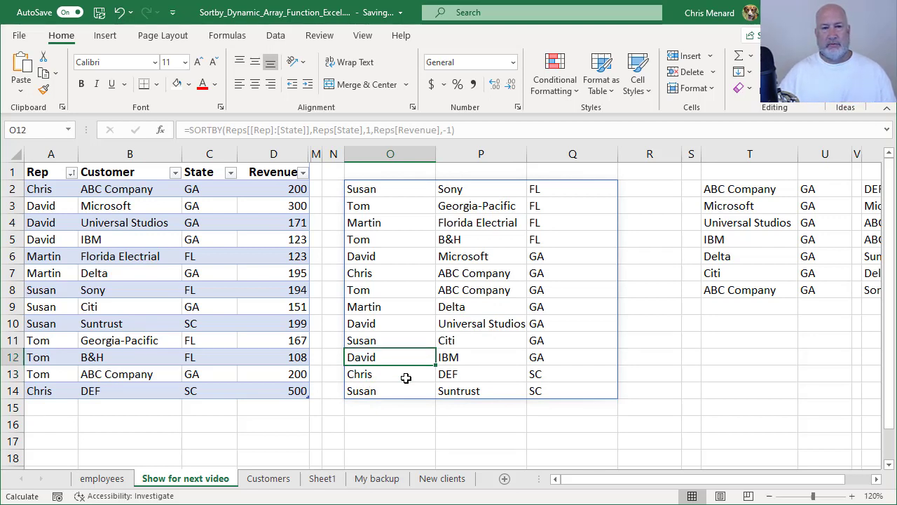
{"action": "key", "text": "Up"}
{"action": "key", "text": "Up"}
{"action": "key", "text": "Up"}
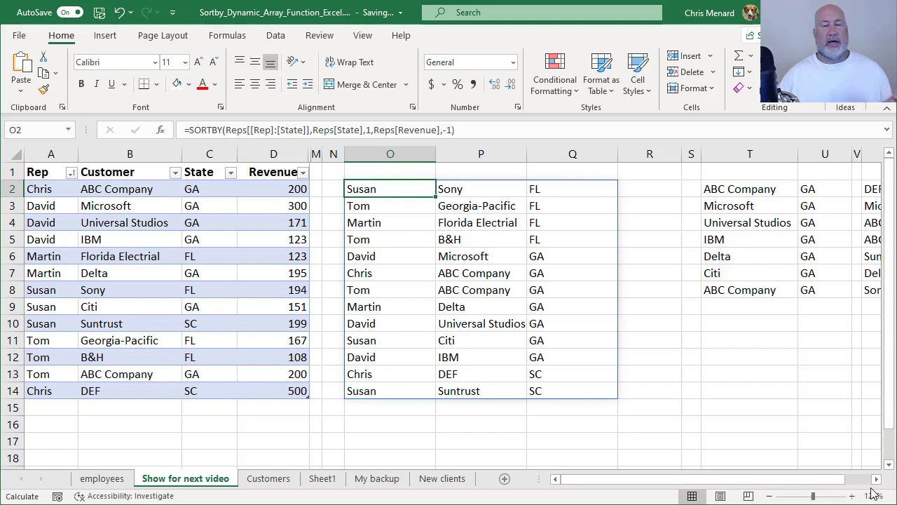
Step: Paste the employees sheet's FILTER-to-UNIQUE function-list picture onto Show for next video over column Q
{"action": "scroll", "coordinate": [876, 484], "scroll_direction": "right", "scroll_amount": 4}
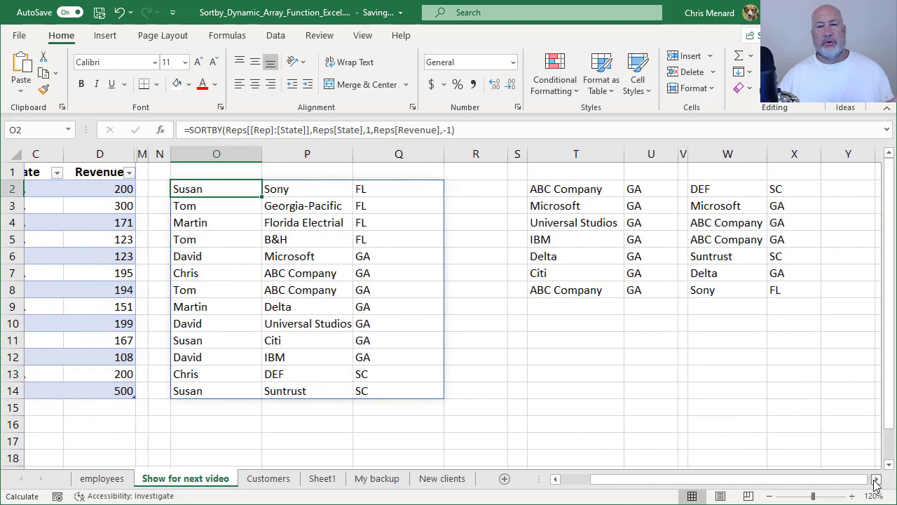
{"action": "left_click", "coordinate": [102, 478]}
{"action": "scroll", "coordinate": [511, 305], "scroll_direction": "down", "scroll_amount": 9}
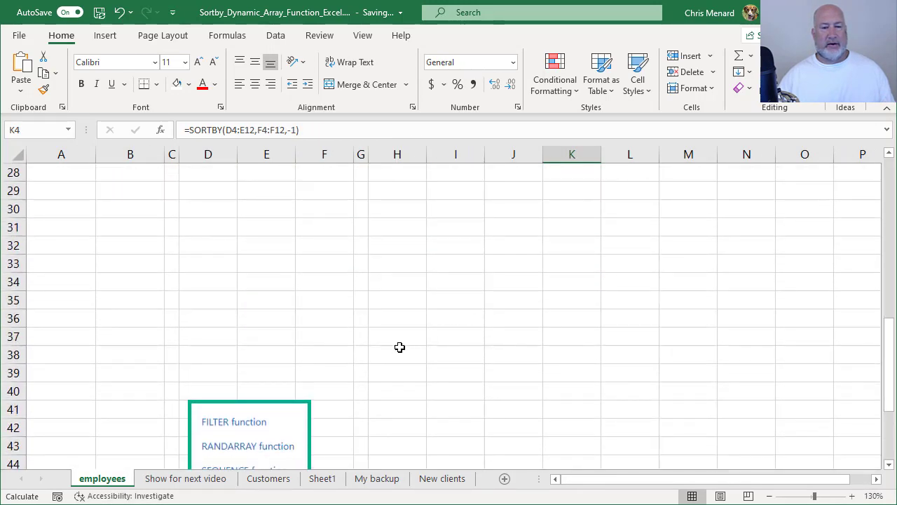
{"action": "left_click", "coordinate": [294, 413]}
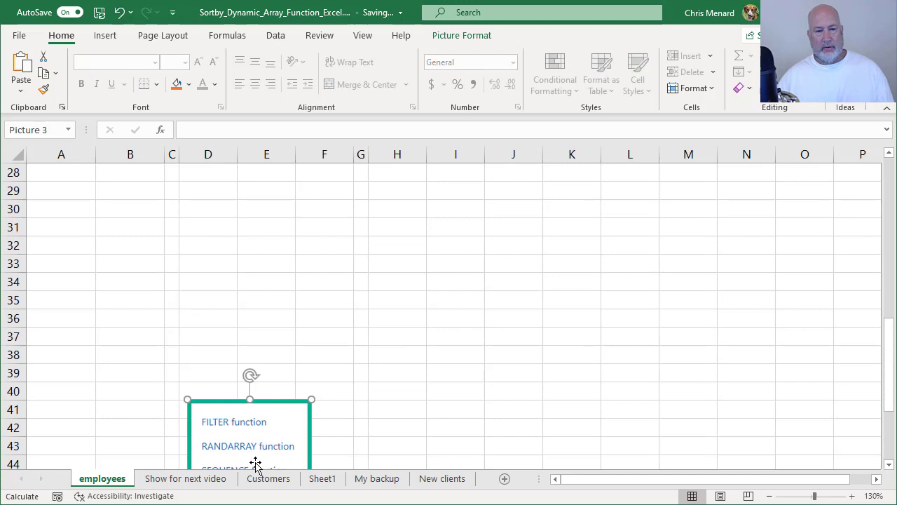
{"action": "left_click", "coordinate": [185, 478]}
{"action": "key", "text": "ctrl+v"}
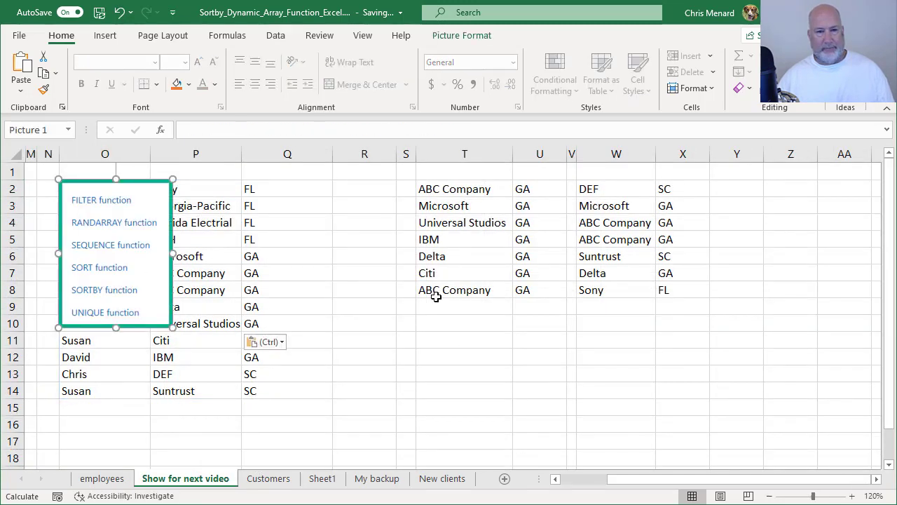
{"action": "left_click_drag", "start_coordinate": [171, 268], "coordinate": [335, 263]}
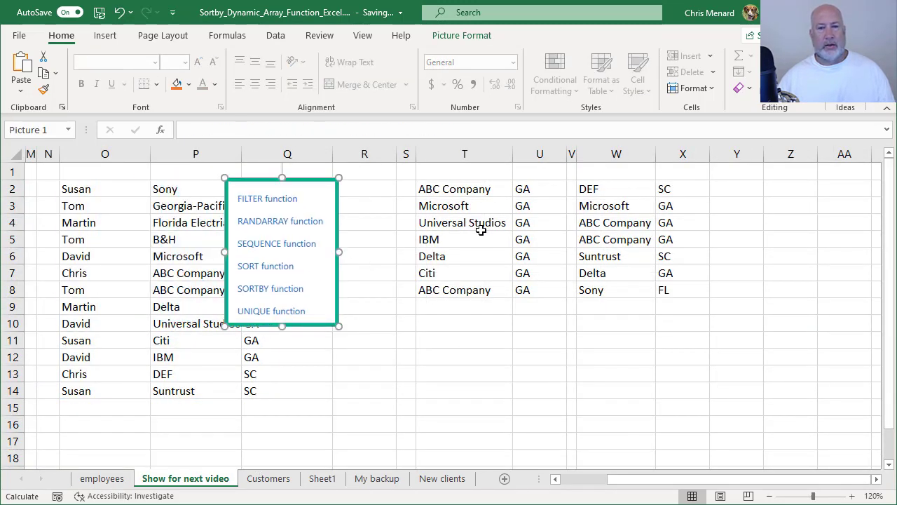
{"action": "left_click", "coordinate": [473, 193]}
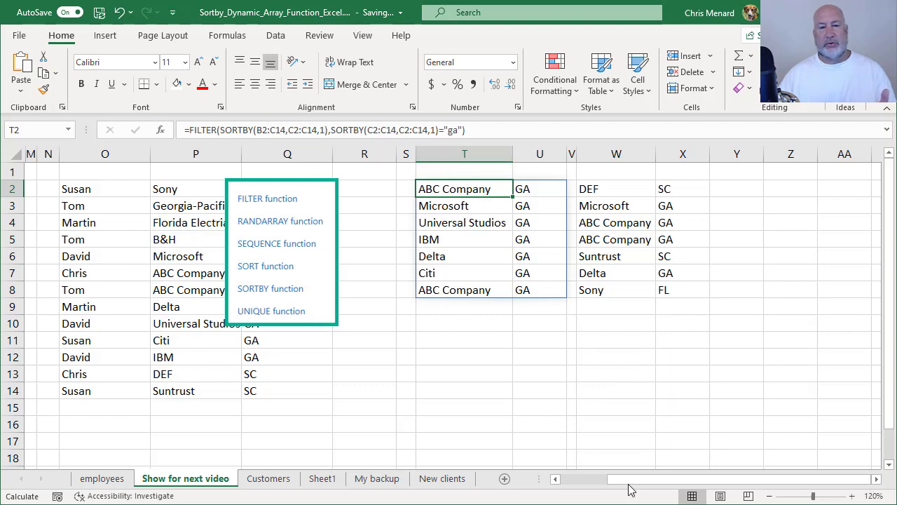
Step: Narrow columns O through Q, then review the FILTER formulas in T2 and W2
{"action": "left_click_drag", "start_coordinate": [631, 488], "coordinate": [596, 488]}
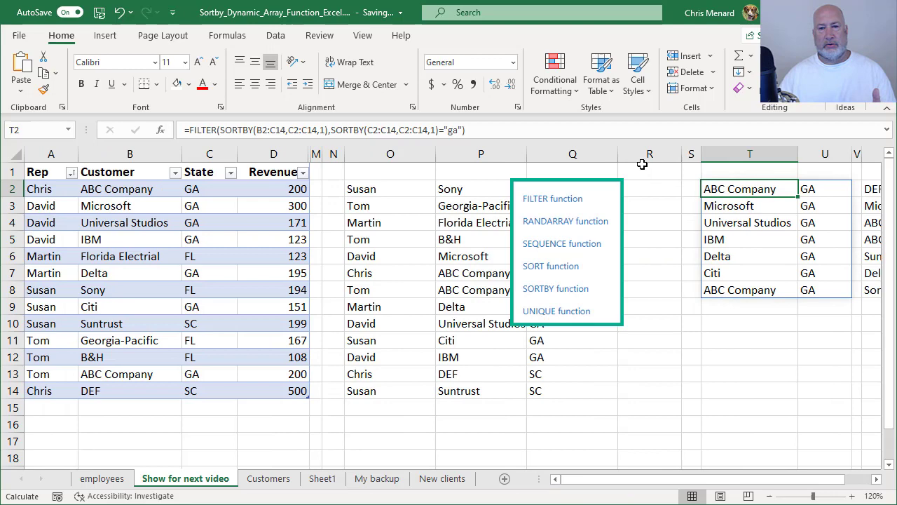
{"action": "left_click_drag", "start_coordinate": [389, 154], "coordinate": [572, 163]}
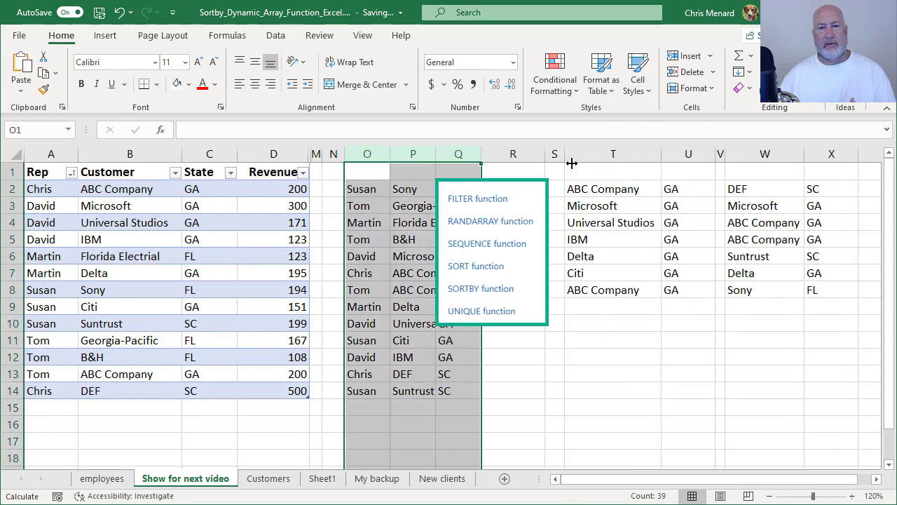
{"action": "left_click", "coordinate": [649, 190]}
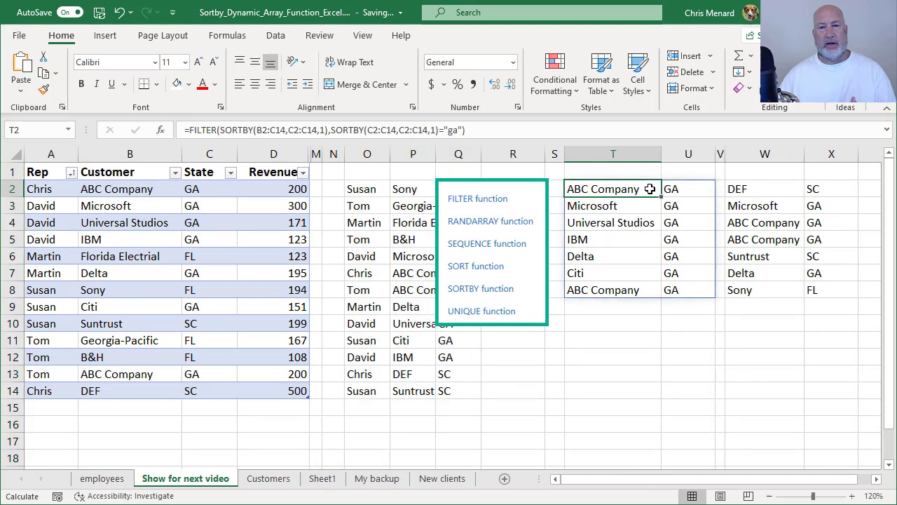
{"action": "left_click", "coordinate": [761, 187]}
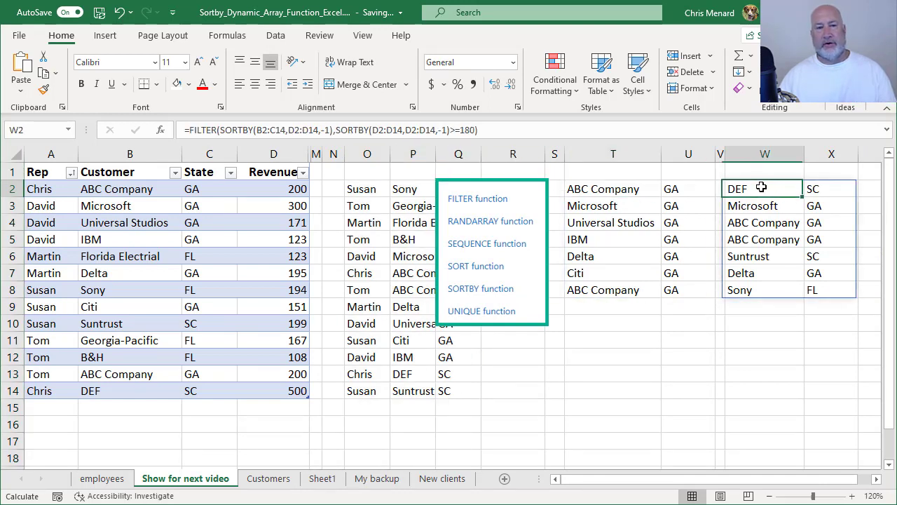